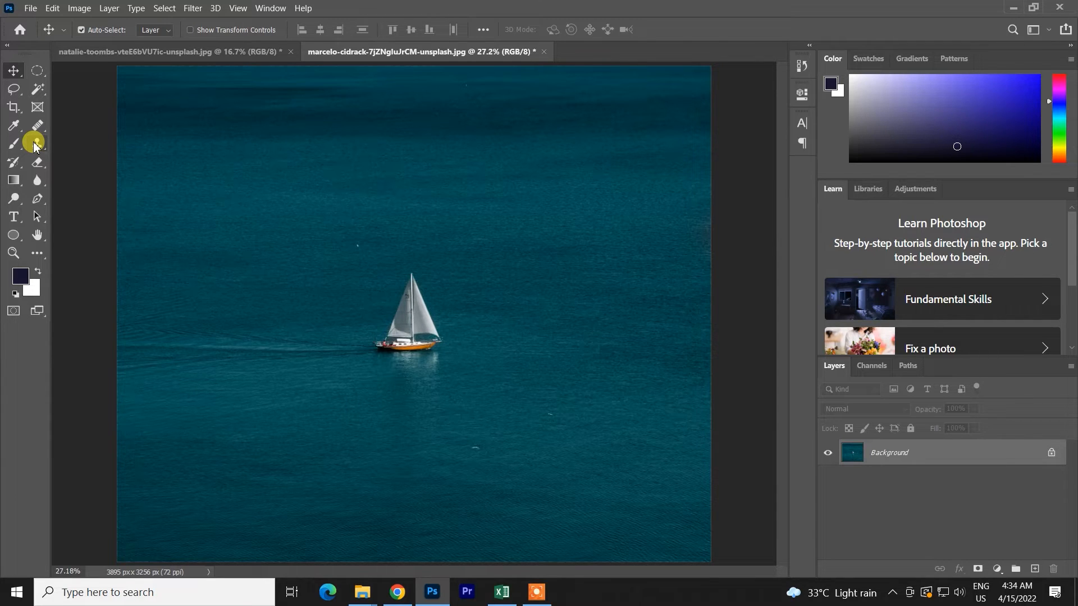
# Step: Activate the Clone Stamp tool for the sailboat photo
pyautogui.press('ctrl')
pyautogui.click(36, 145)
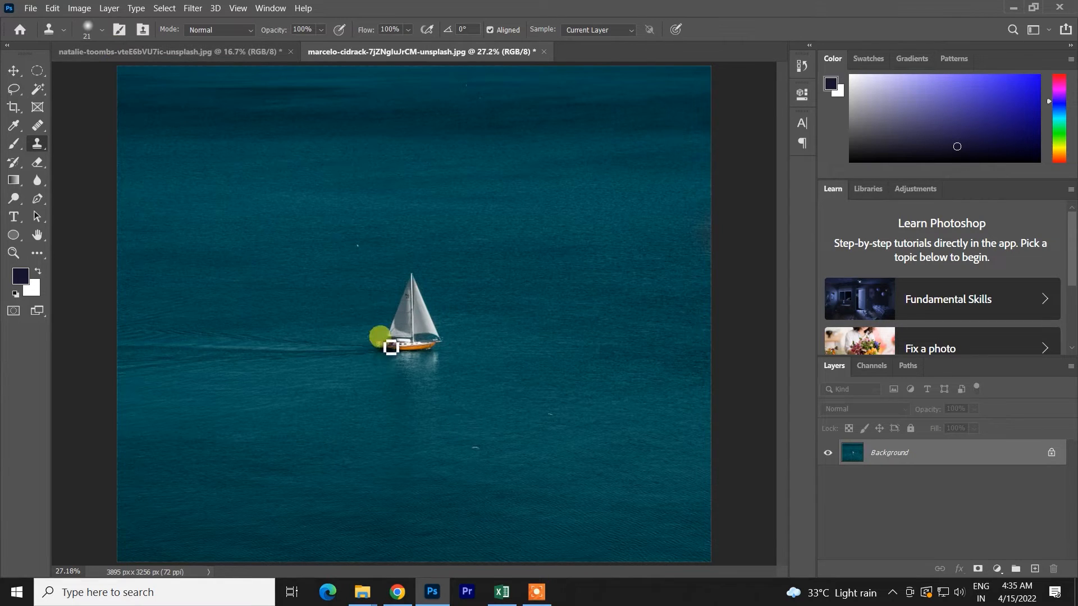
pyautogui.scroll(-2, 390, 346)
pyautogui.scroll(3, 393, 375)
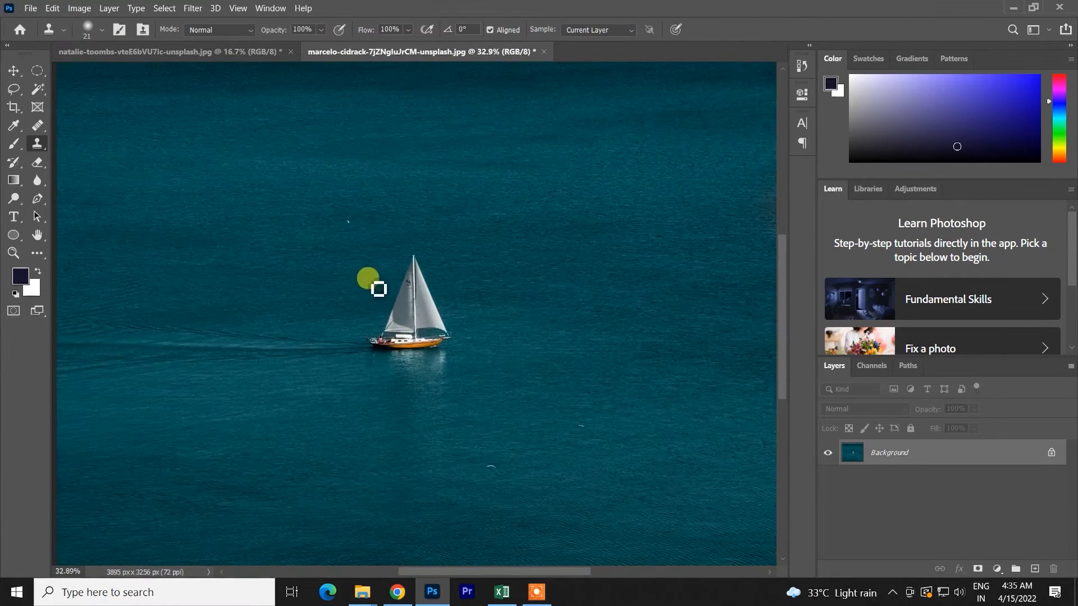
pyautogui.scroll(4, 397, 413)
pyautogui.scroll(-6, 381, 359)
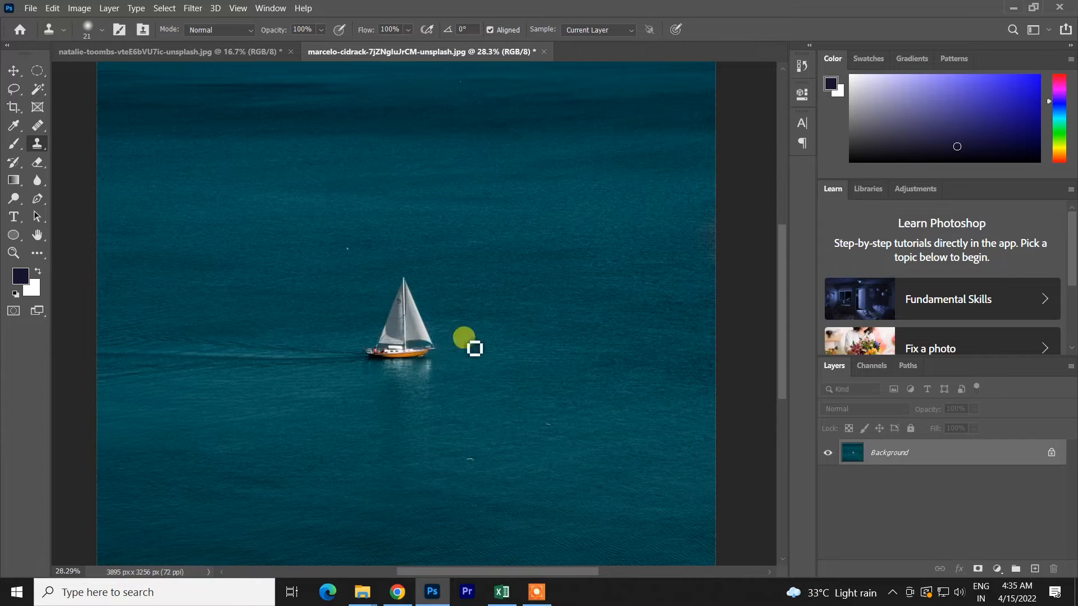
pyautogui.click(38, 144)
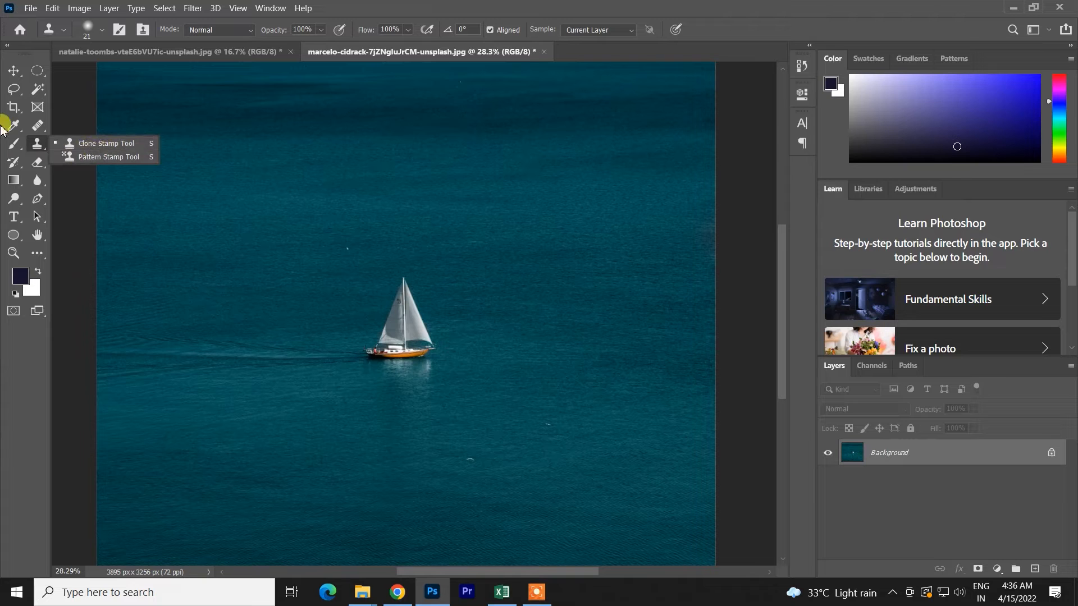
pyautogui.click(84, 108)
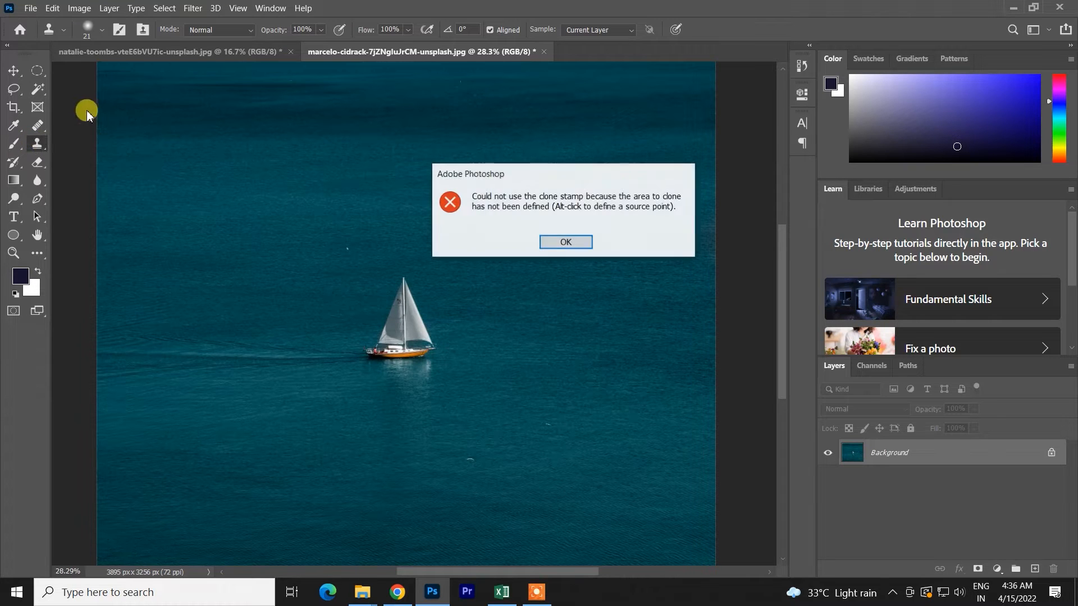
pyautogui.click(582, 241)
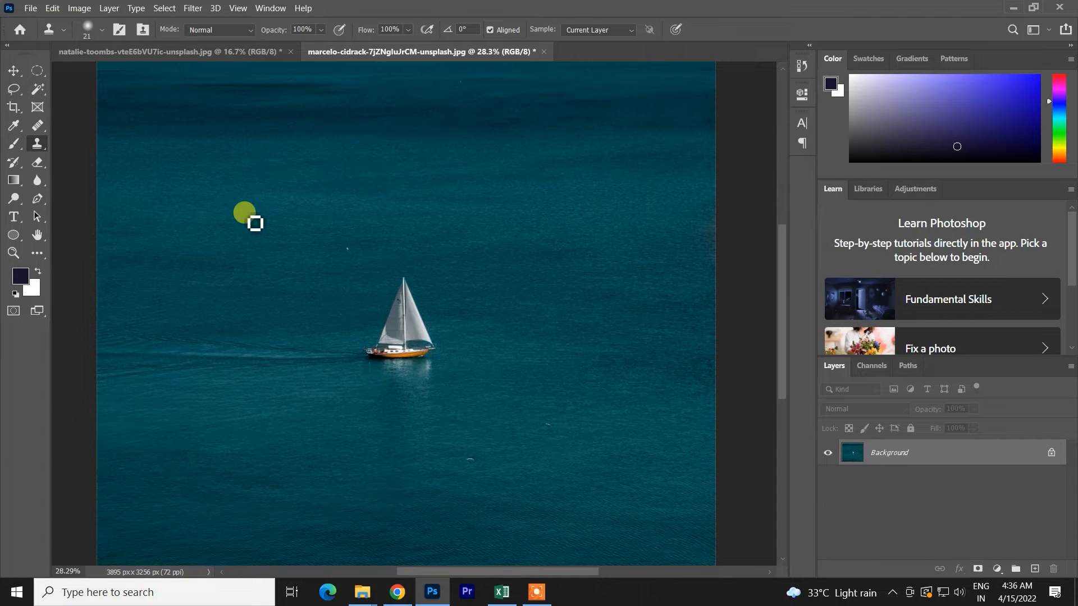
# Step: Examine the clone brush's size and hardness settings and its preset groups, including General Brushes
pyautogui.click(102, 29)
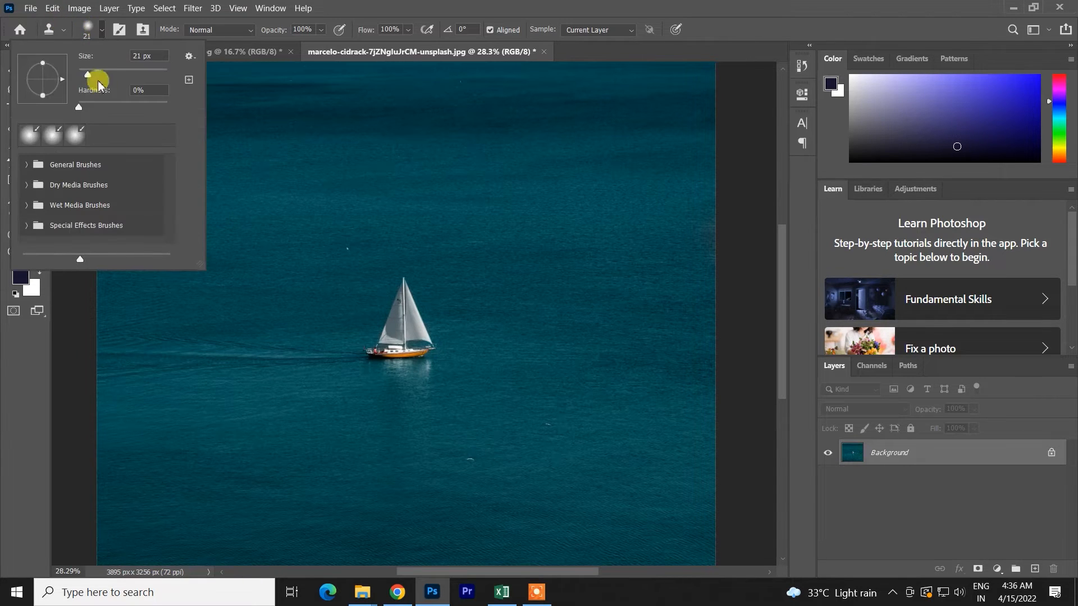
pyautogui.scroll(-2, 68, 186)
pyautogui.scroll(3, 62, 180)
pyautogui.click(298, 96)
pyautogui.click(299, 97)
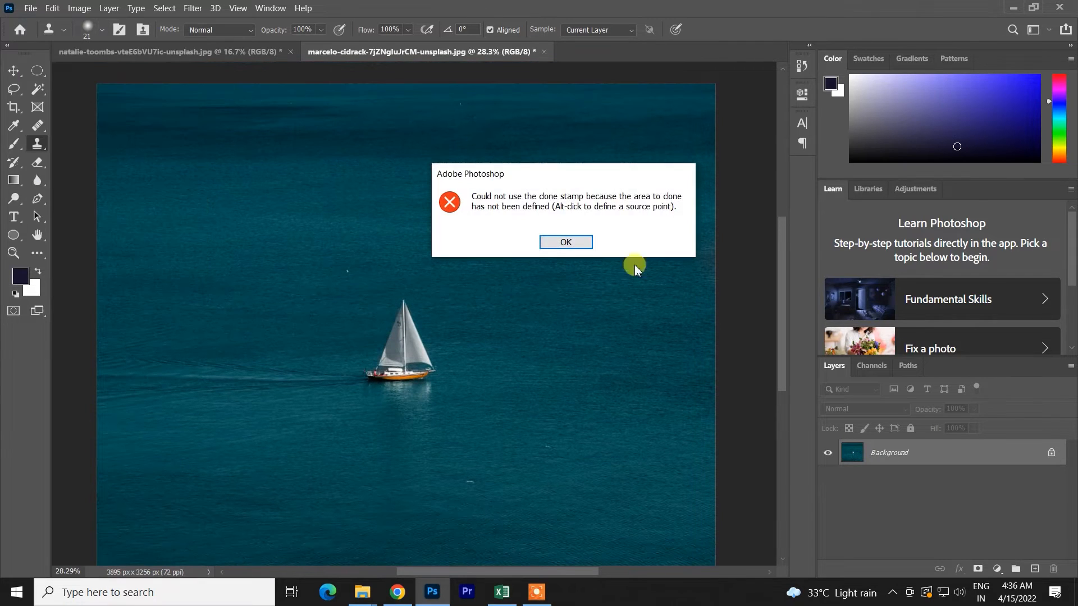
pyautogui.click(565, 242)
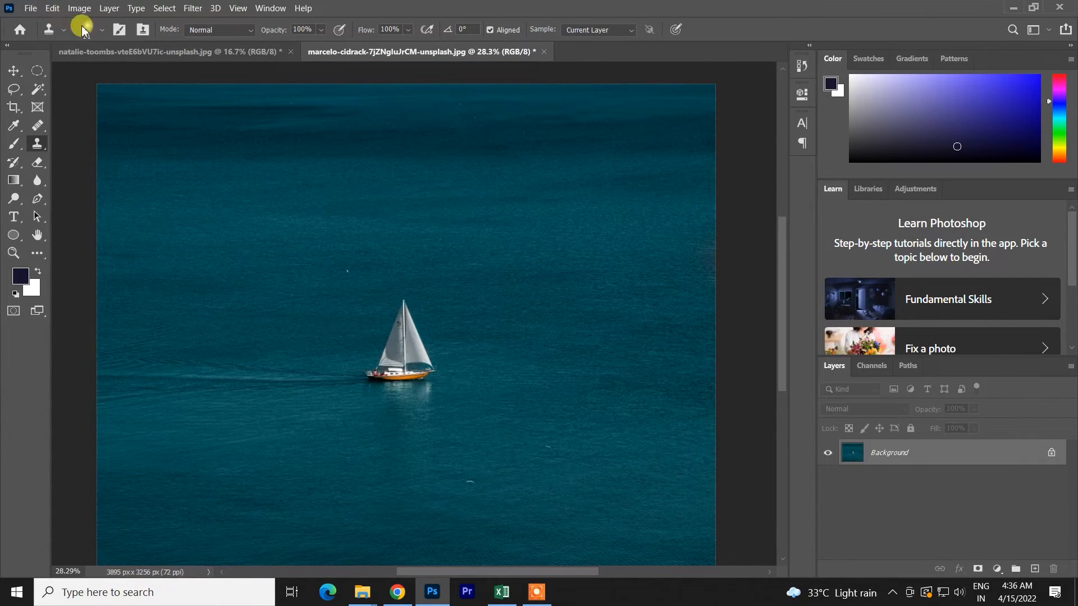
pyautogui.click(83, 31)
pyautogui.click(25, 164)
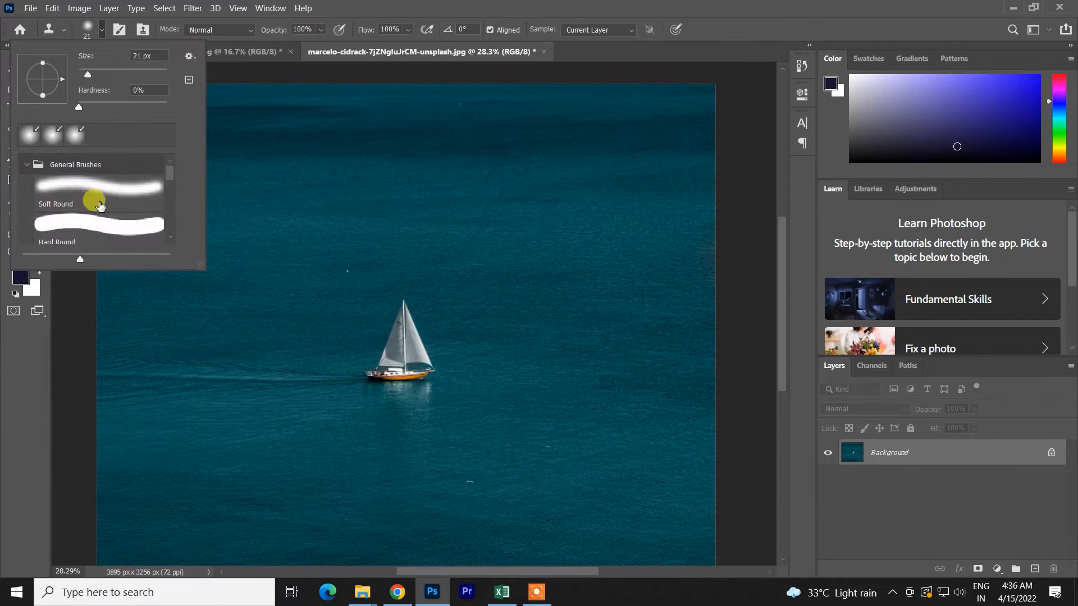
pyautogui.scroll(-3, 100, 207)
pyautogui.rightClick(100, 210)
pyautogui.click(189, 161)
pyautogui.scroll(5, 140, 193)
pyautogui.click(27, 164)
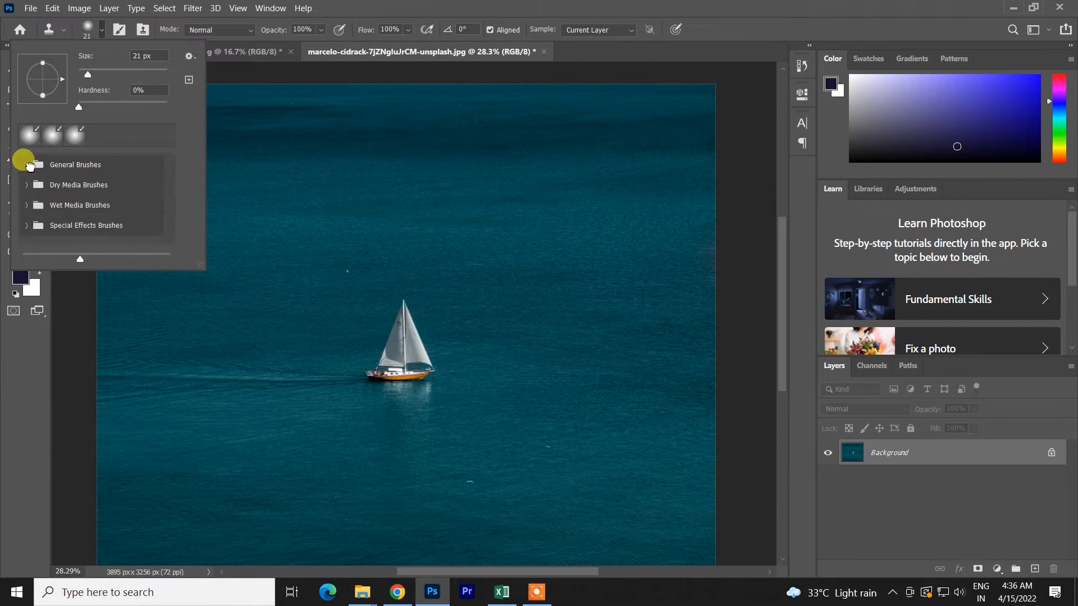
pyautogui.scroll(4, 64, 164)
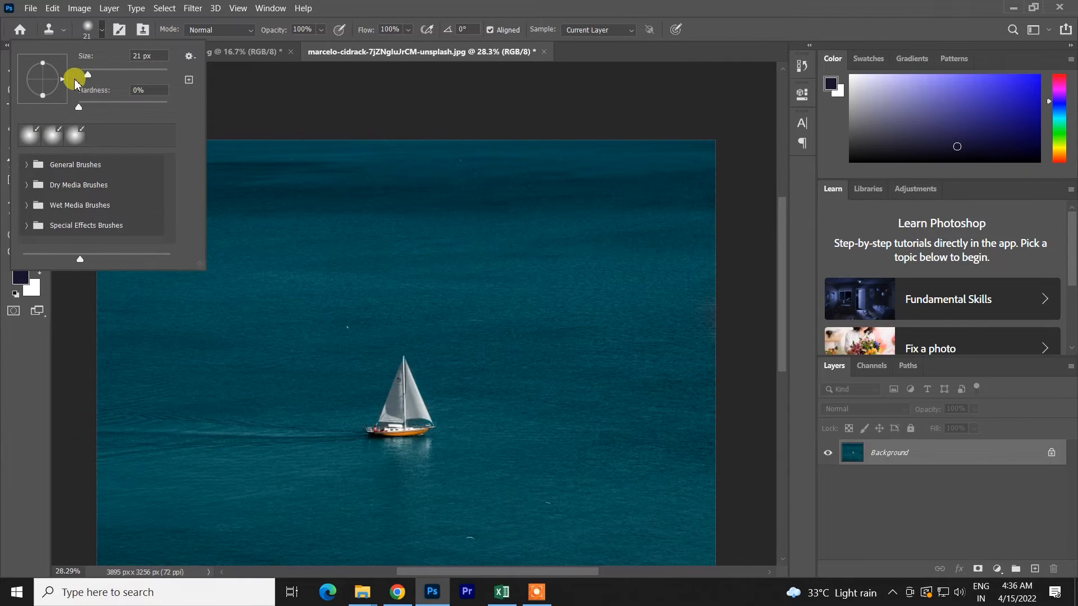
pyautogui.click(243, 92)
pyautogui.click(558, 242)
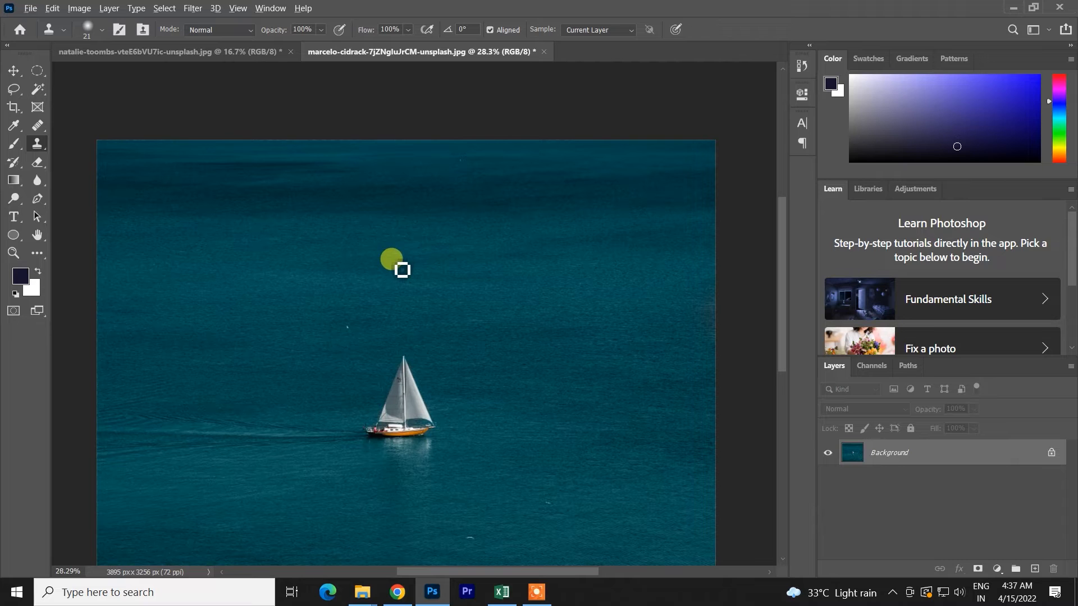
# Step: Resize the soft clone brush interactively over the image, finishing with a diameter of about 1285 px
pyautogui.keyDown('alt'); pyautogui.rightClick(394, 262); pyautogui.keyUp('alt')
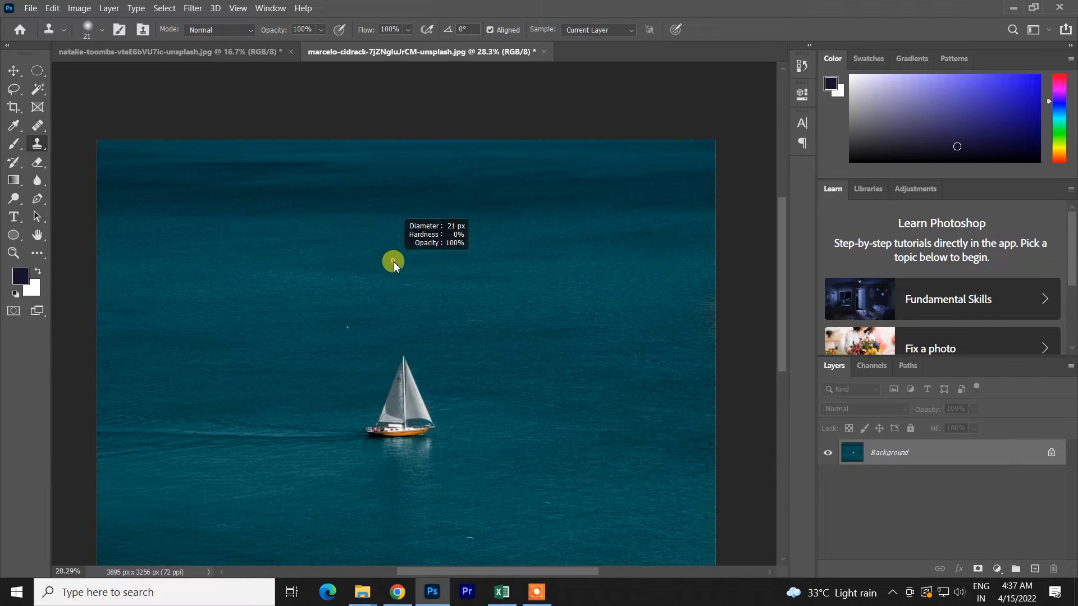
pyautogui.moveTo(406, 267)
pyautogui.mouseDown()
pyautogui.moveTo(531, 265)
pyautogui.moveTo(436, 280)
pyautogui.moveTo(467, 281)
pyautogui.moveTo(462, 267)
pyautogui.moveTo(404, 259)
pyautogui.moveTo(342, 275)
pyautogui.moveTo(403, 280)
pyautogui.mouseUp()
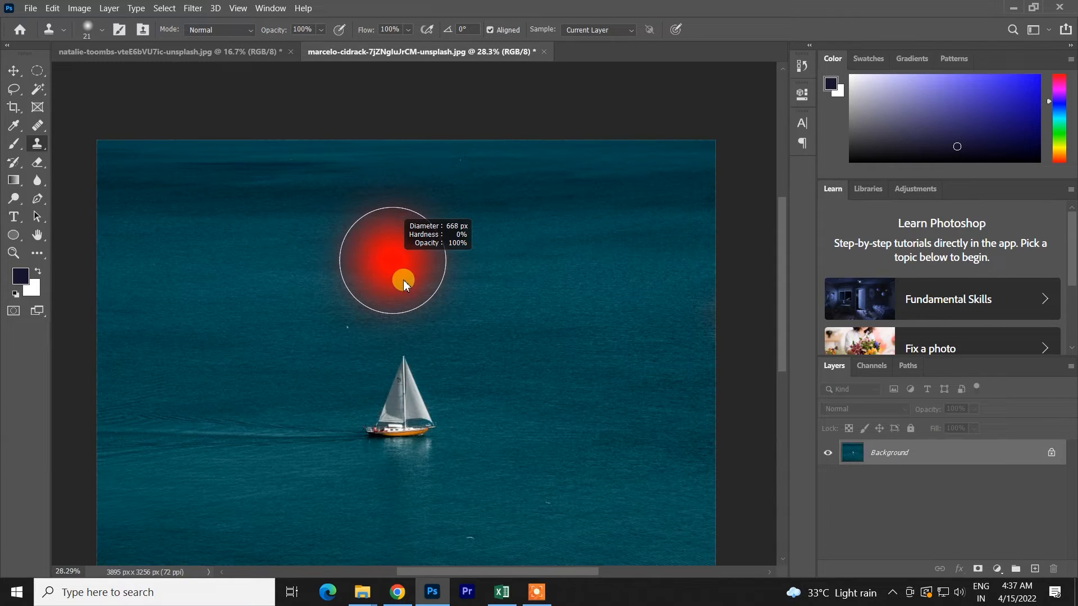
pyautogui.moveTo(405, 123)
pyautogui.mouseDown()
pyautogui.moveTo(410, 167)
pyautogui.moveTo(410, 107)
pyautogui.mouseUp()
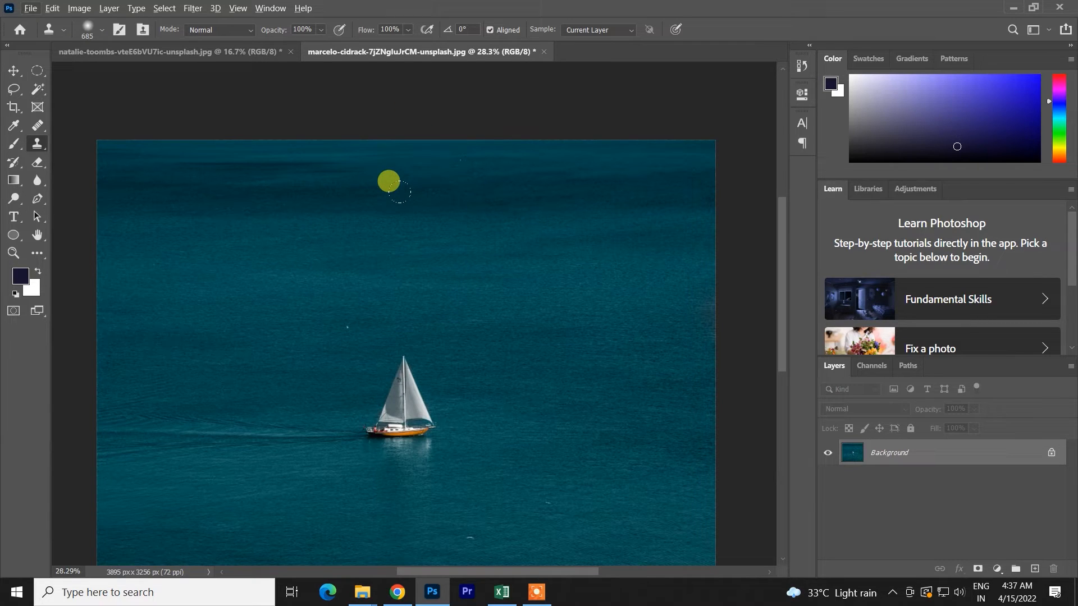
pyautogui.moveTo(432, 224); pyautogui.dragTo(431, 224)
pyautogui.moveTo(390, 253)
pyautogui.mouseDown()
pyautogui.moveTo(398, 603)
pyautogui.moveTo(428, 213)
pyautogui.moveTo(356, 225)
pyautogui.moveTo(427, 231)
pyautogui.moveTo(438, 142)
pyautogui.mouseUp()
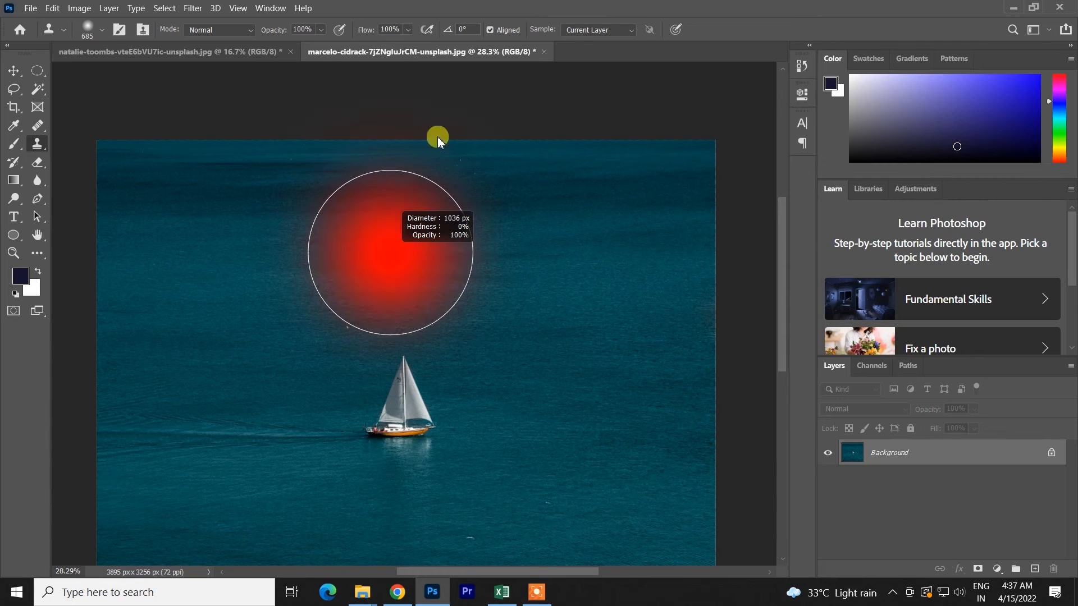
pyautogui.moveTo(424, 71)
pyautogui.mouseDown()
pyautogui.moveTo(421, 200)
pyautogui.moveTo(441, 462)
pyautogui.moveTo(511, 51)
pyautogui.mouseUp()
pyautogui.moveTo(444, 433); pyautogui.dragTo(348, 460)
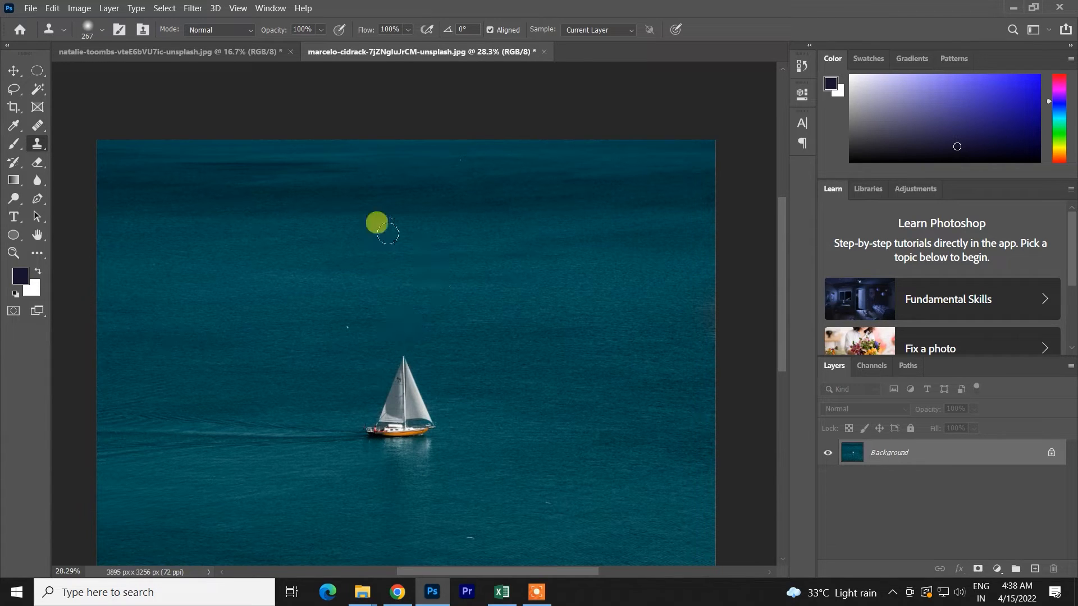
pyautogui.moveTo(393, 409); pyautogui.dragTo(508, 412)
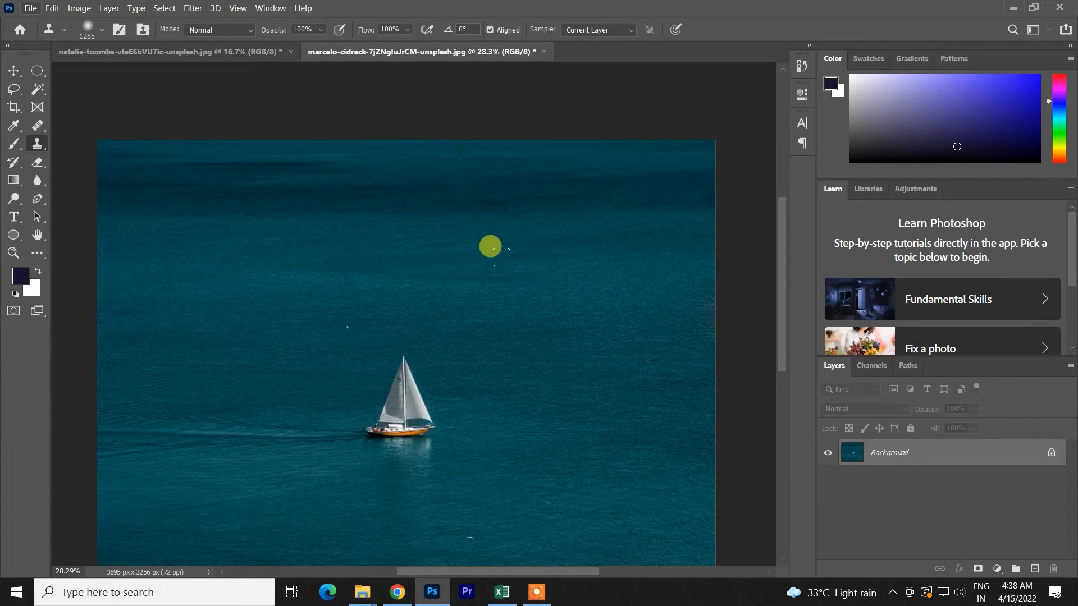
pyautogui.scroll(-2, 489, 247)
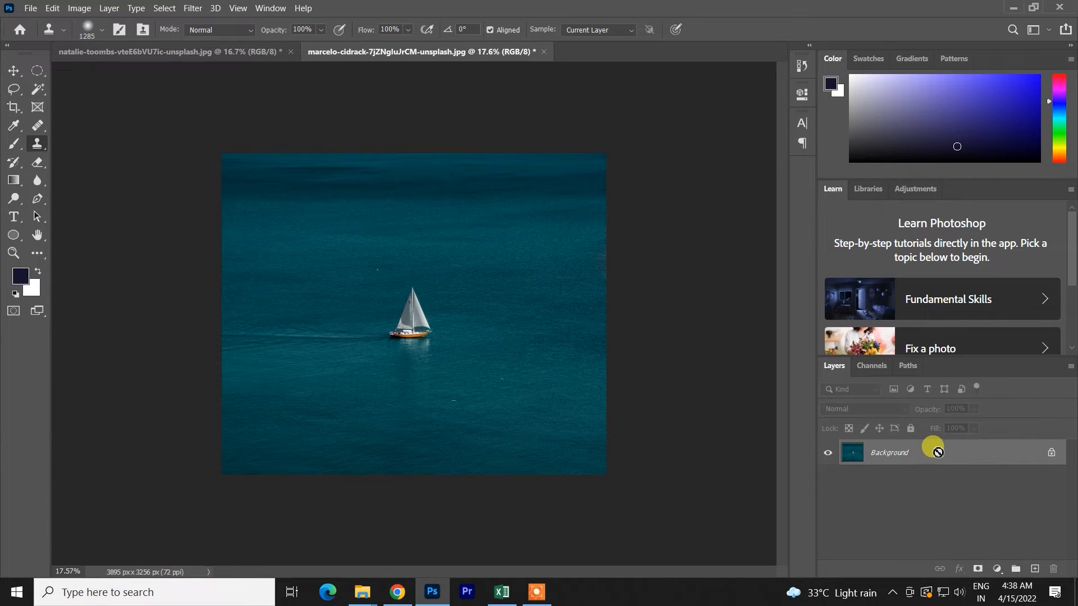
# Step: Add a new layer above the background and try cloning the sailboat with sampling set to Current Layer
pyautogui.click(1035, 569)
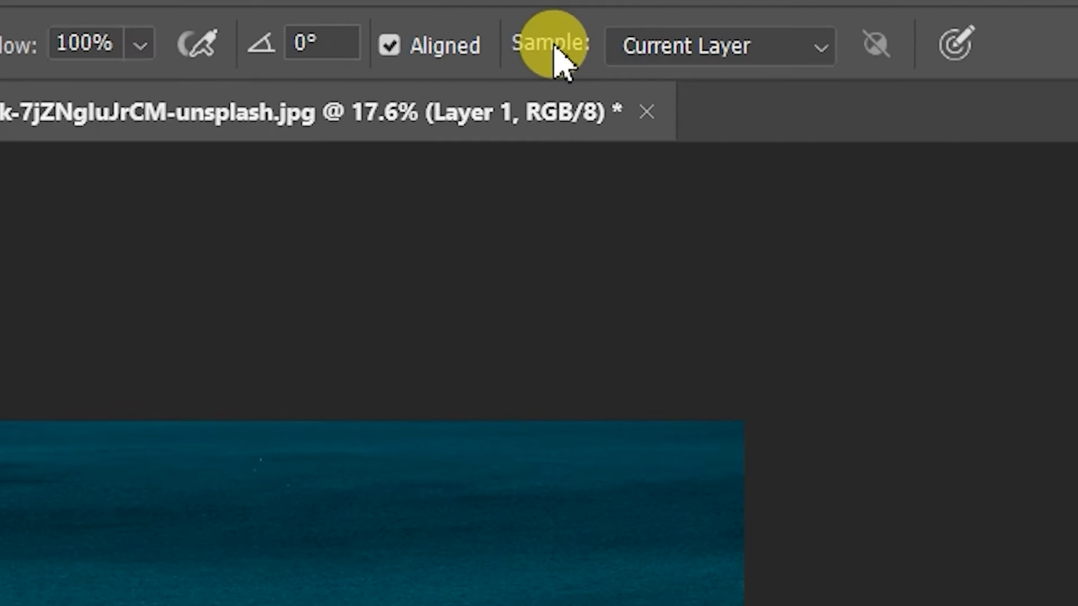
pyautogui.click(710, 51)
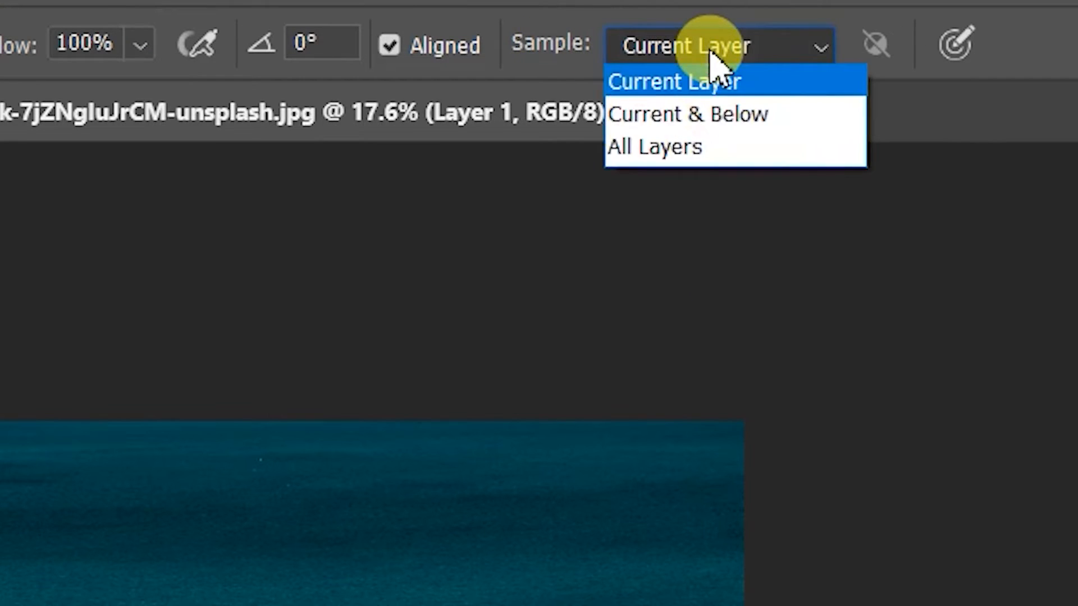
pyautogui.click(710, 51)
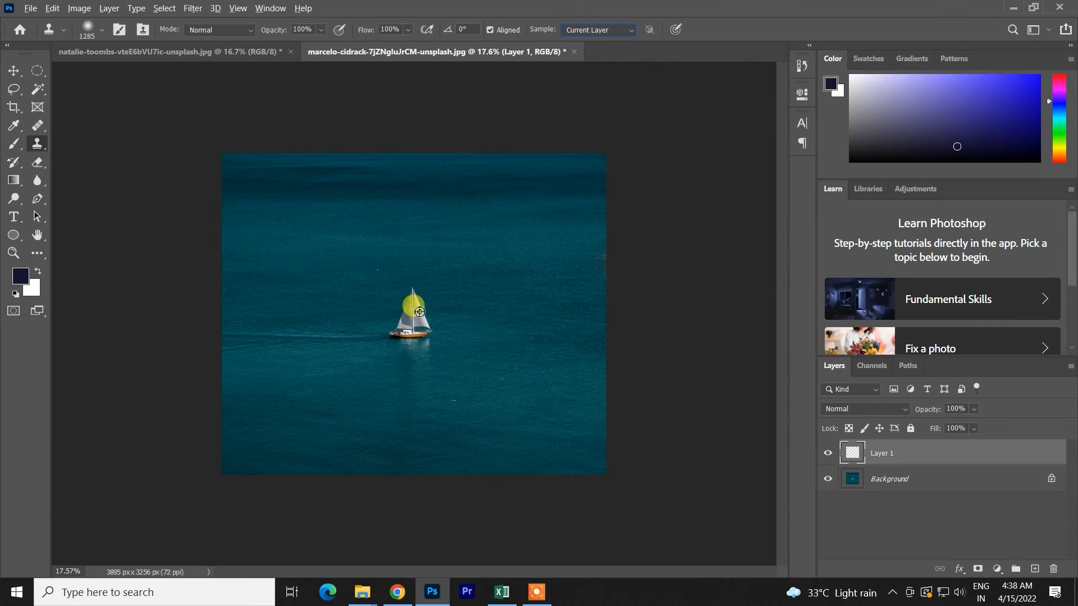
pyautogui.keyDown('alt'); pyautogui.click(414, 305); pyautogui.keyUp('alt')
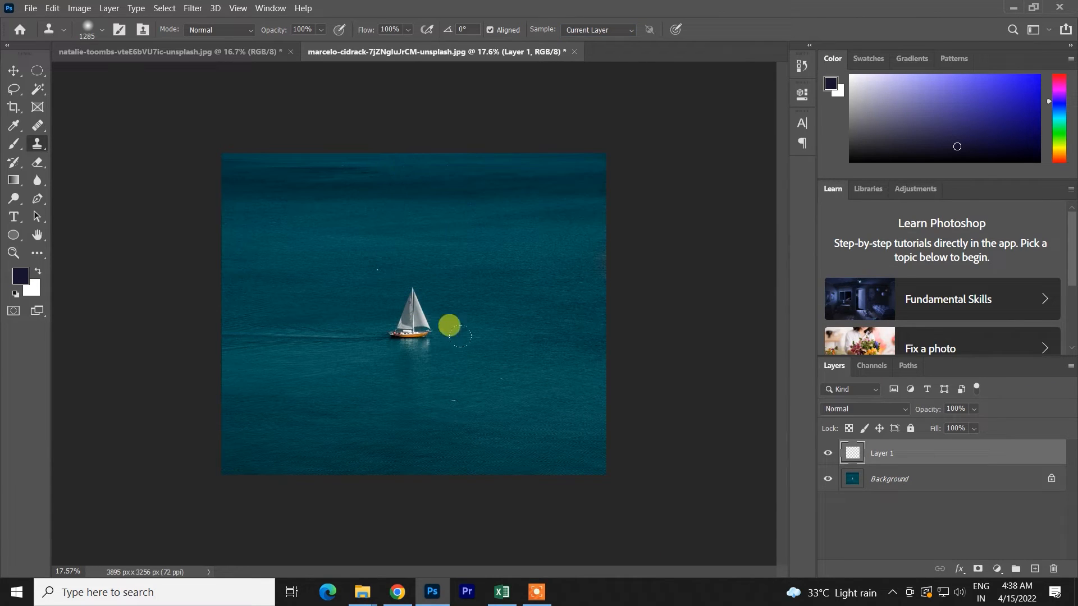
pyautogui.hotkey('ctrl', 'z')
# Step: Set the clone sampling to All Layers and try cloning on the new layer, then undo the stroke
pyautogui.click(607, 34)
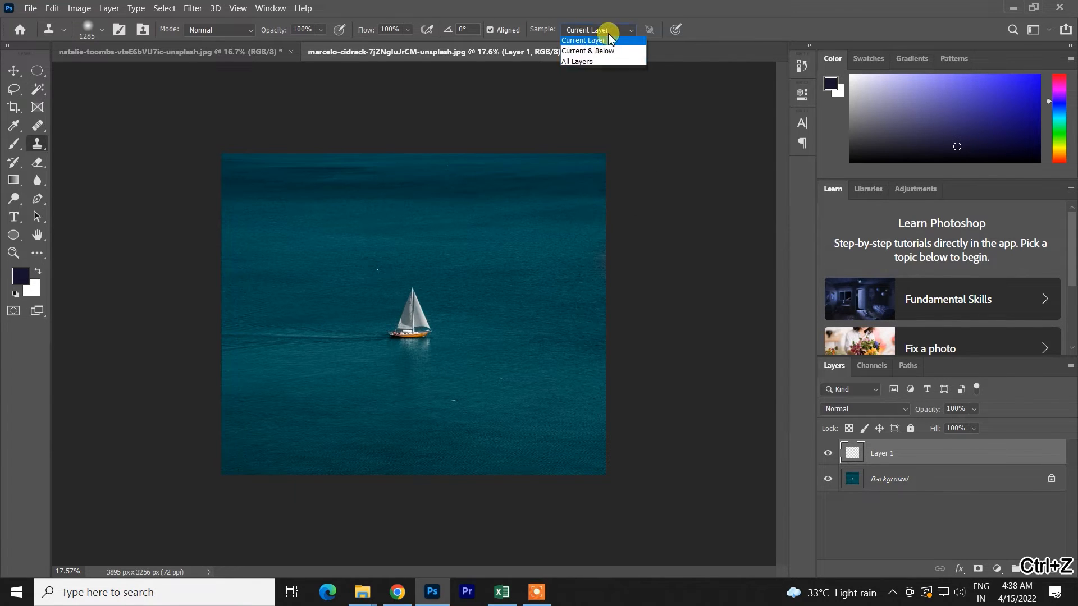
pyautogui.click(589, 66)
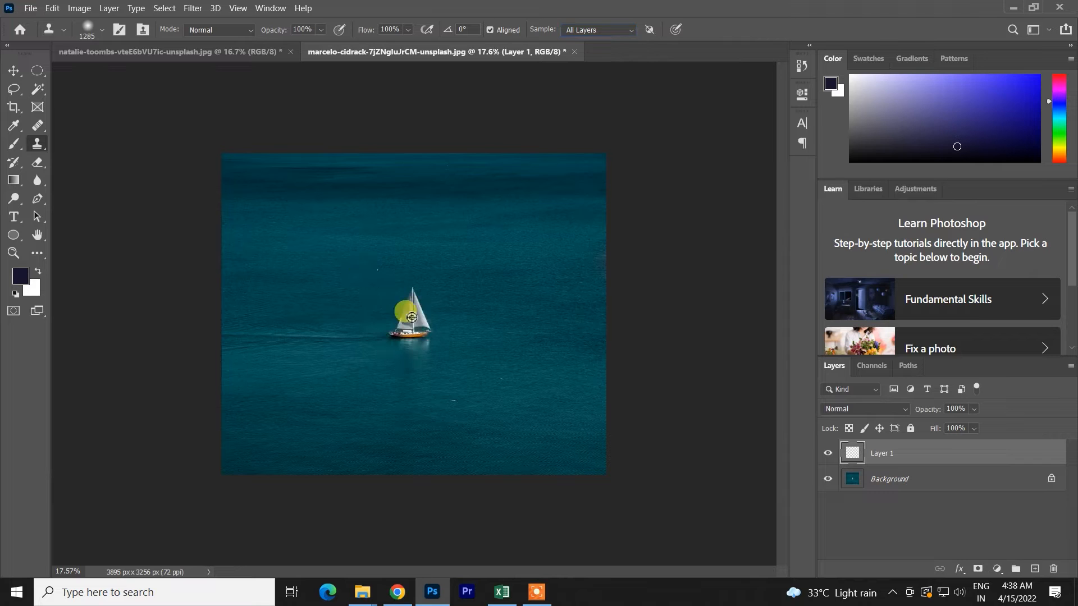
pyautogui.moveTo(372, 277); pyautogui.dragTo(261, 182)
pyautogui.hotkey('ctrl', 'z')
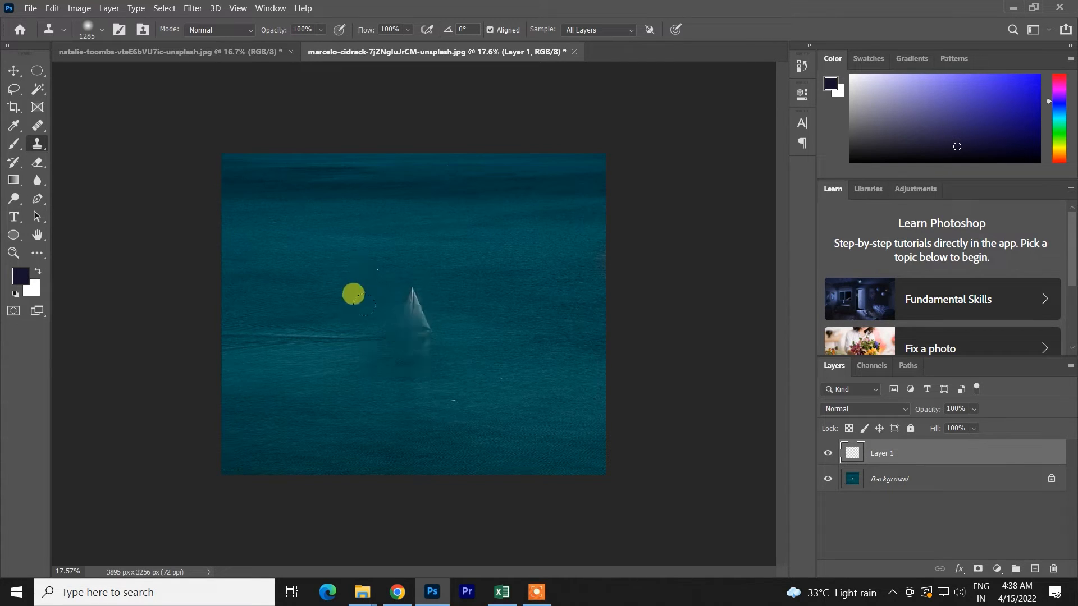
# Step: Try another All Layers clone of the sailboat on Layer 1 and undo it
pyautogui.click(13, 72)
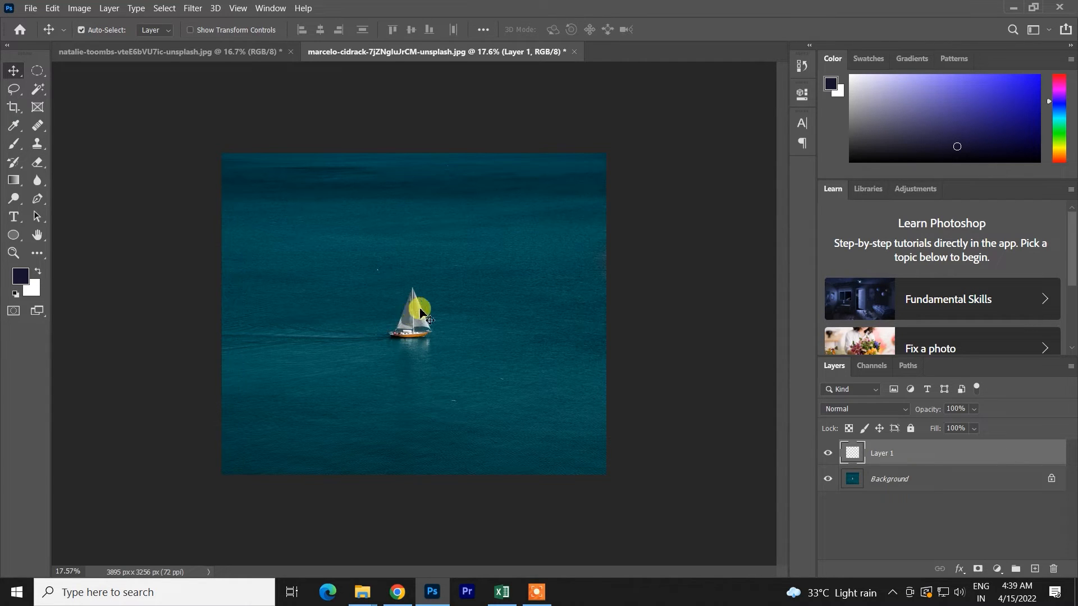
pyautogui.click(37, 144)
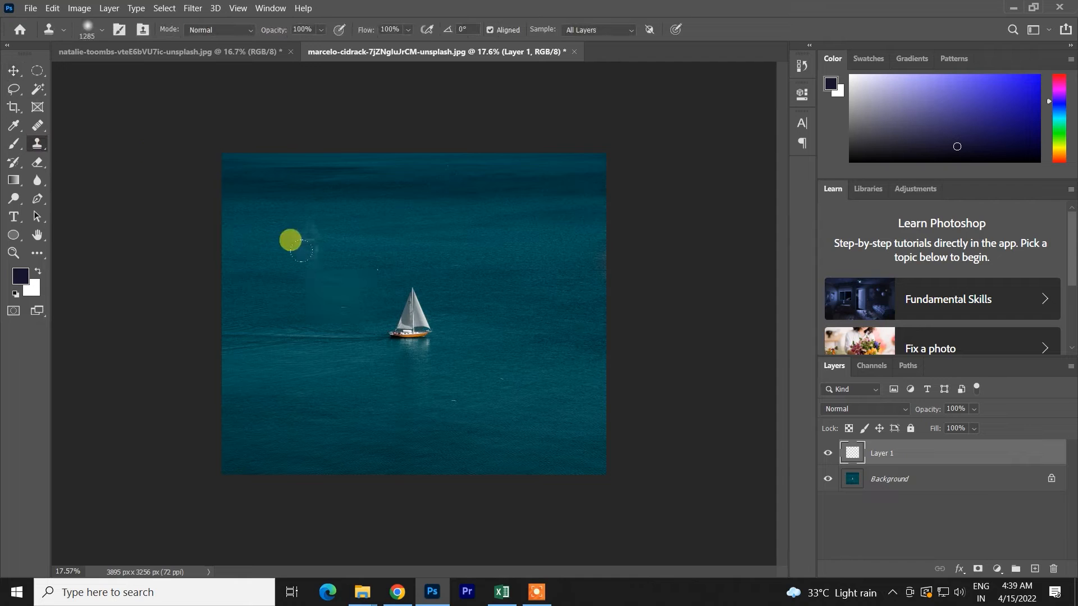
pyautogui.click(412, 325)
pyautogui.hotkey('ctrl', 'z')
# Step: Select Layer 1 for cloning, with sampling at All Layers and the brush mode at Normal
pyautogui.click(900, 485)
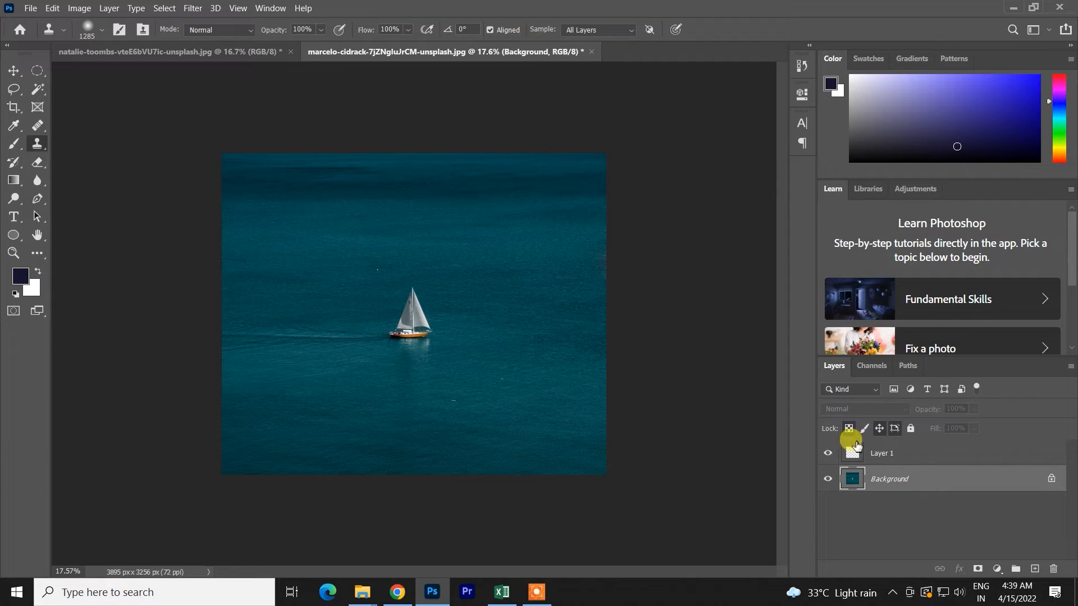
pyautogui.click(878, 457)
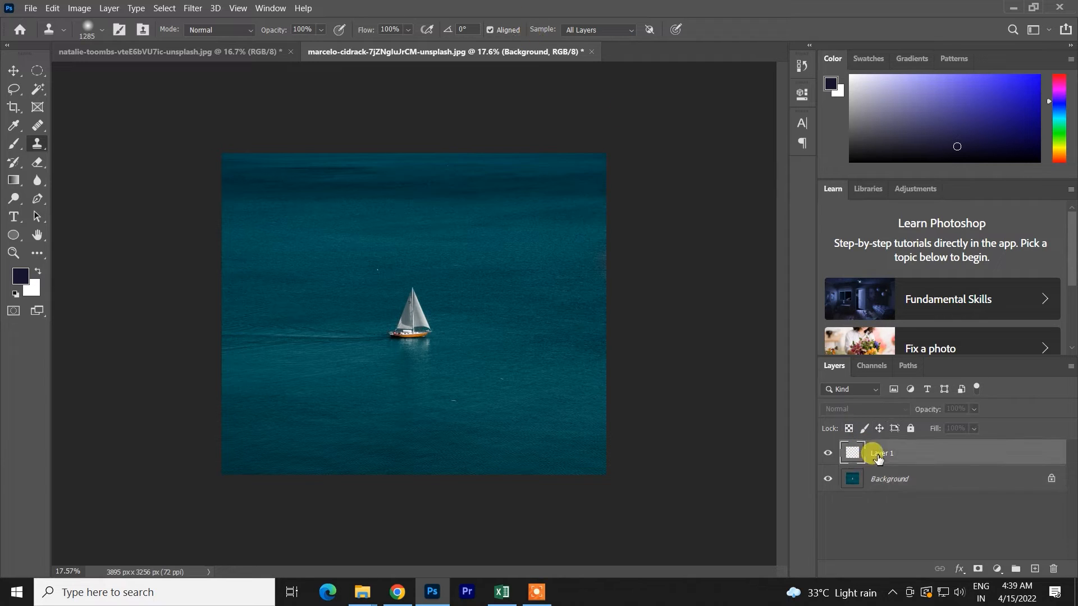
pyautogui.click(588, 31)
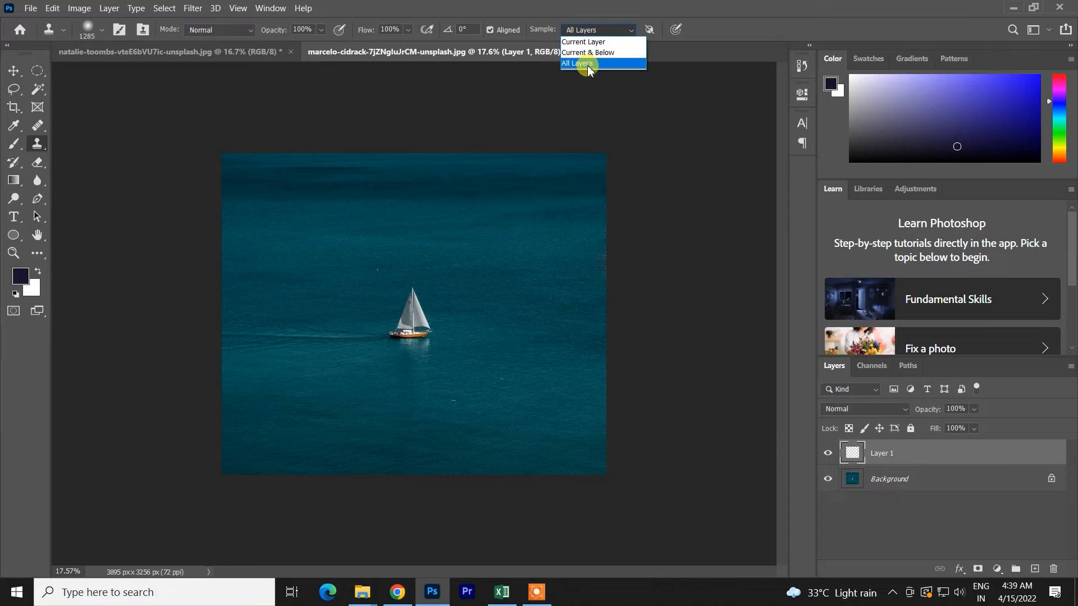
pyautogui.click(578, 63)
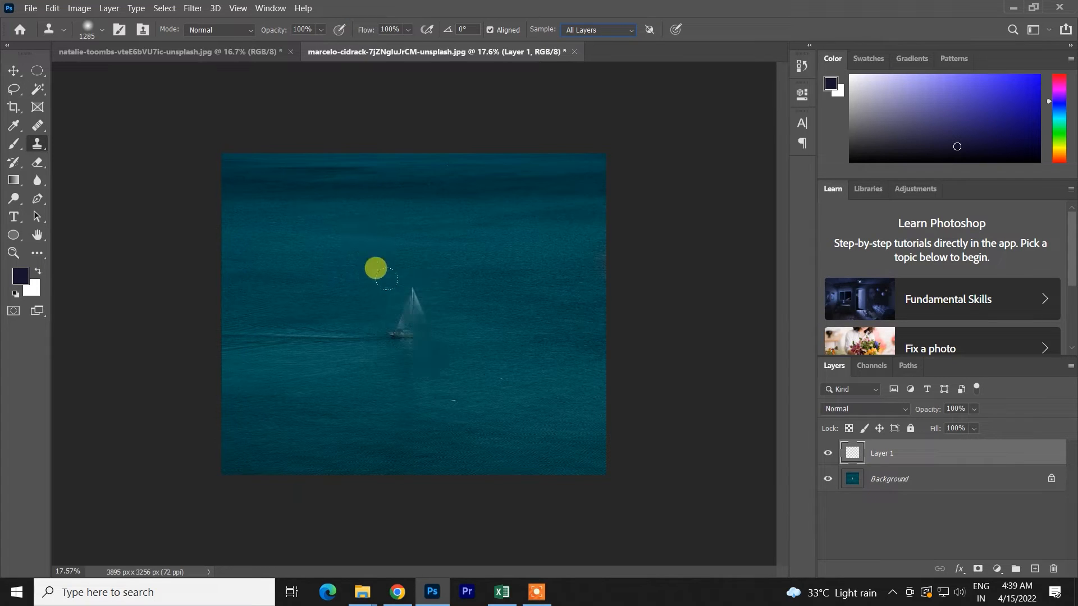
pyautogui.click(227, 32)
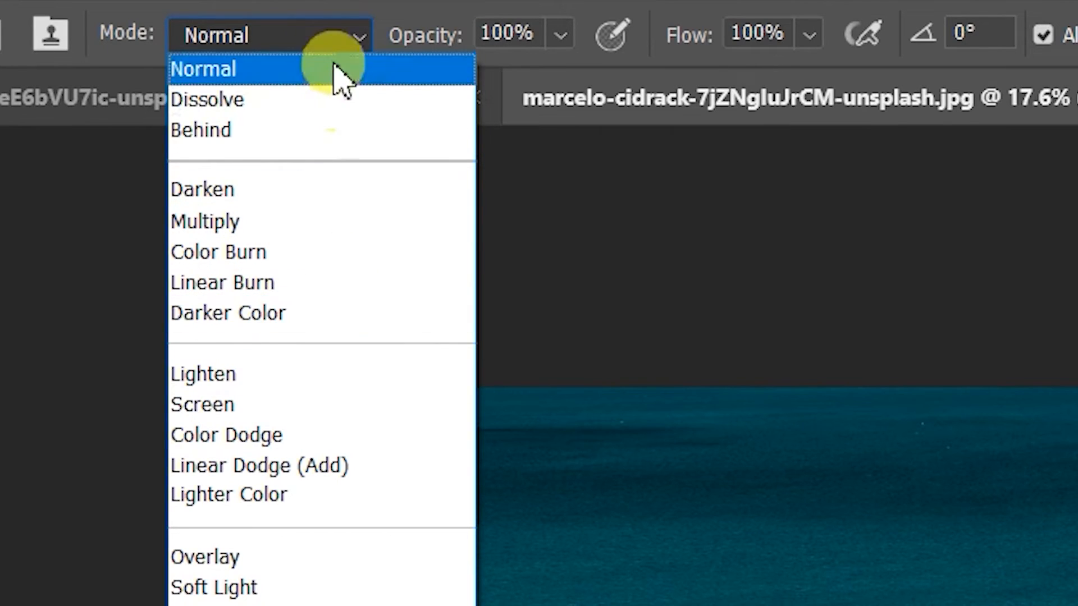
pyautogui.click(334, 66)
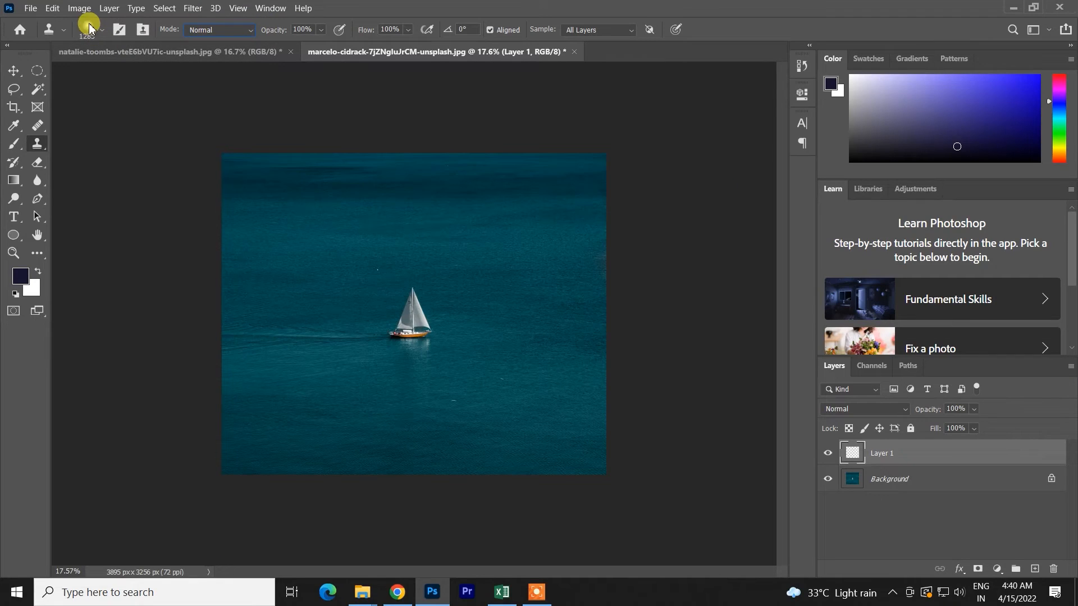
# Step: Try cloning the sailboat onto the water on Layer 1 and undo the strokes
pyautogui.moveTo(427, 260)
pyautogui.mouseDown()
pyautogui.moveTo(363, 253)
pyautogui.moveTo(363, 268)
pyautogui.mouseUp()
pyautogui.hotkey('ctrl', 'z')
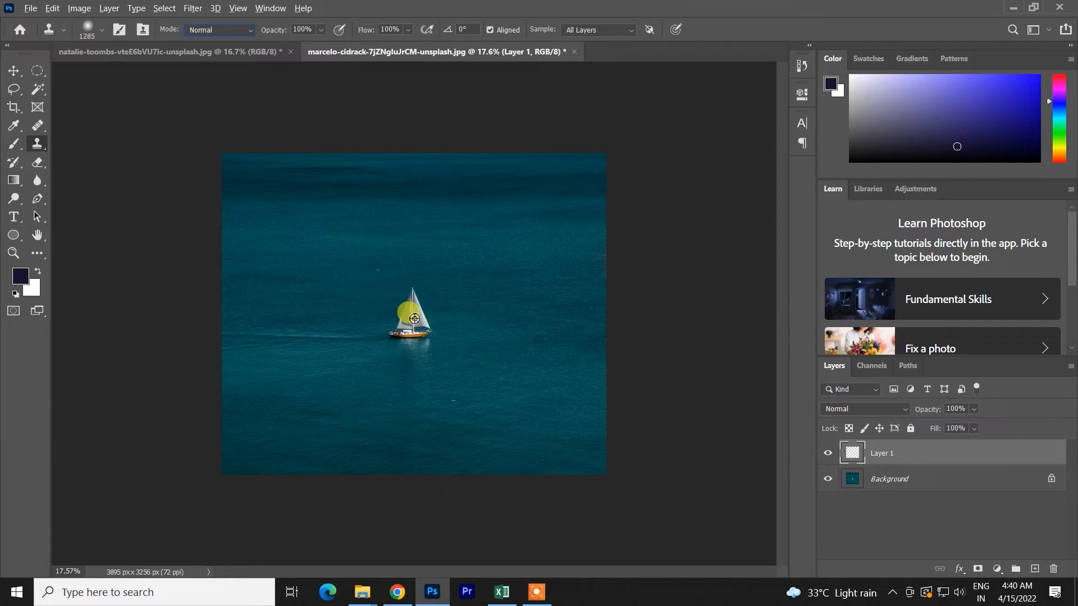
pyautogui.hotkey('ctrl', 'shift', 'z')
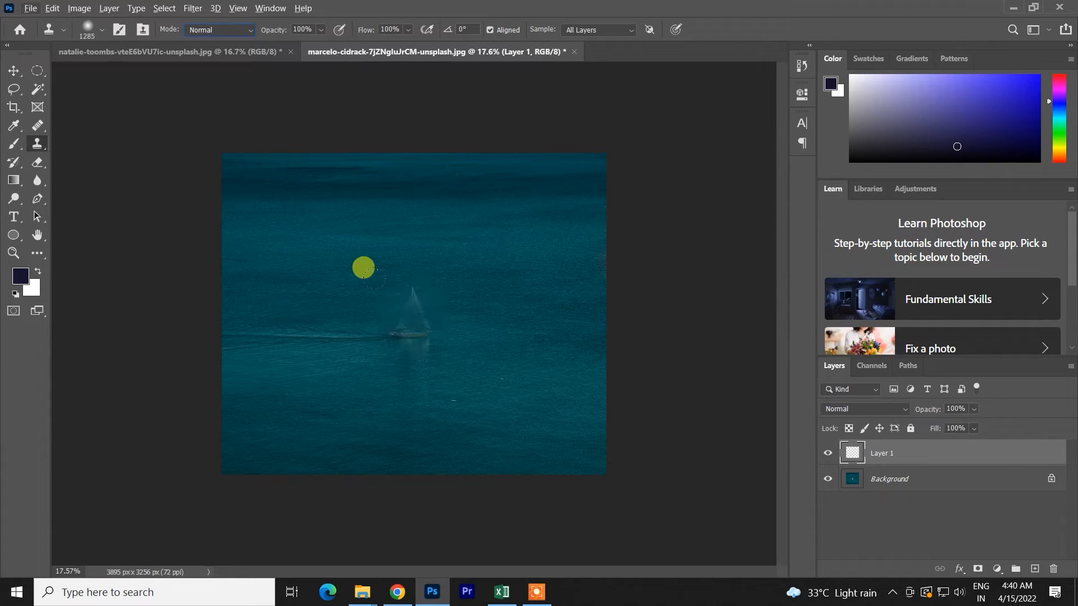
pyautogui.hotkey('ctrl', 'z')
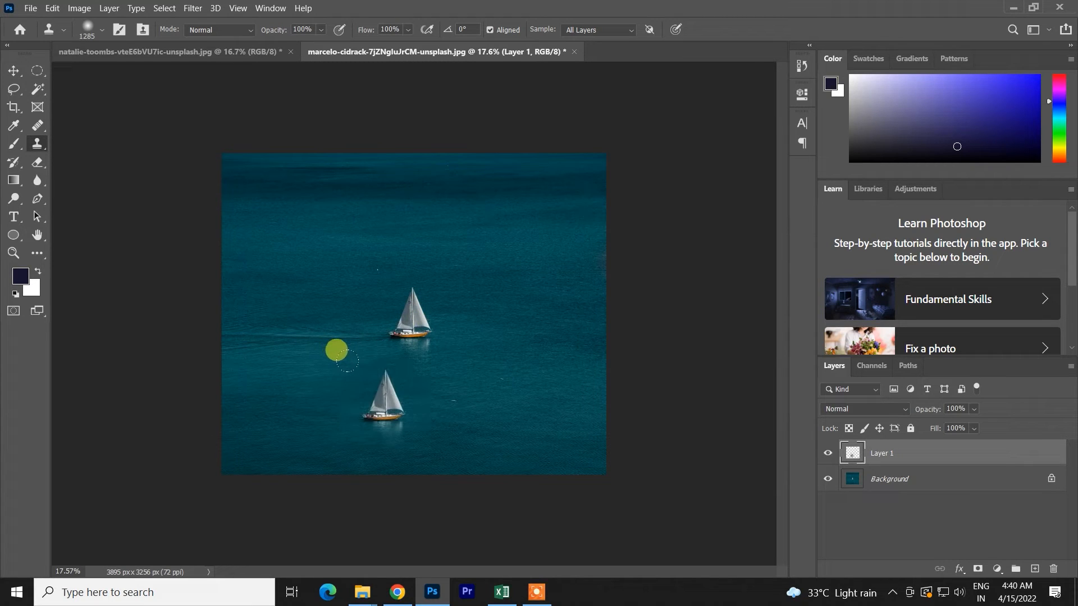
pyautogui.hotkey('ctrl', 'z')
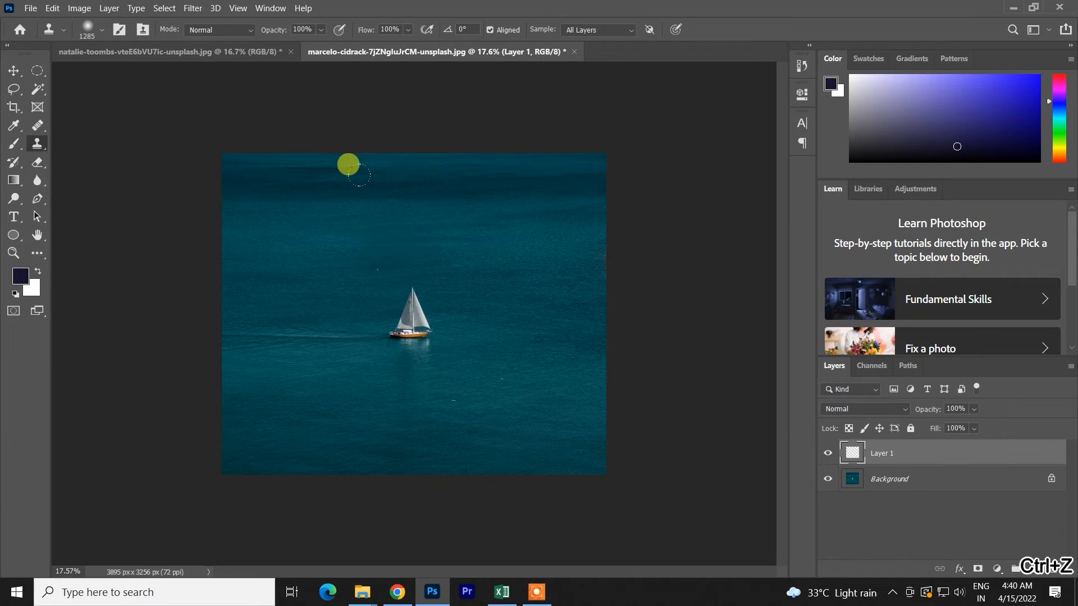
pyautogui.moveTo(398, 213); pyautogui.dragTo(344, 219)
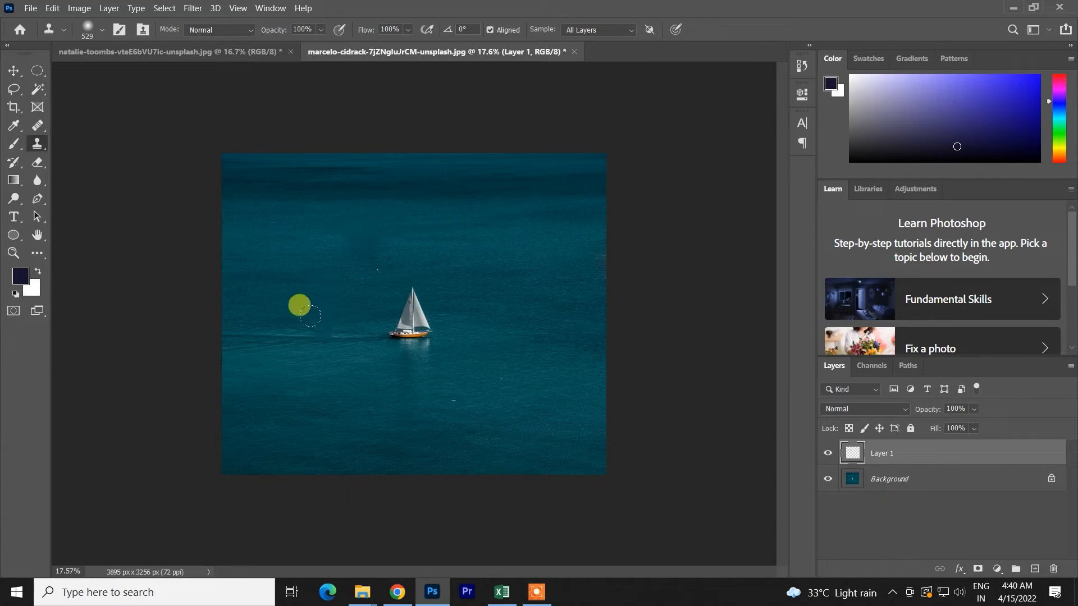
pyautogui.hotkey('ctrl', 'z')
# Step: Clone the sailboat onto the water up and to the left of the original, using a brush of about 1030 px on the Background
pyautogui.moveTo(414, 319); pyautogui.dragTo(447, 331)
pyautogui.hotkey('ctrl', 'z')
pyautogui.keyDown('alt'); pyautogui.click(416, 320); pyautogui.keyUp('alt')
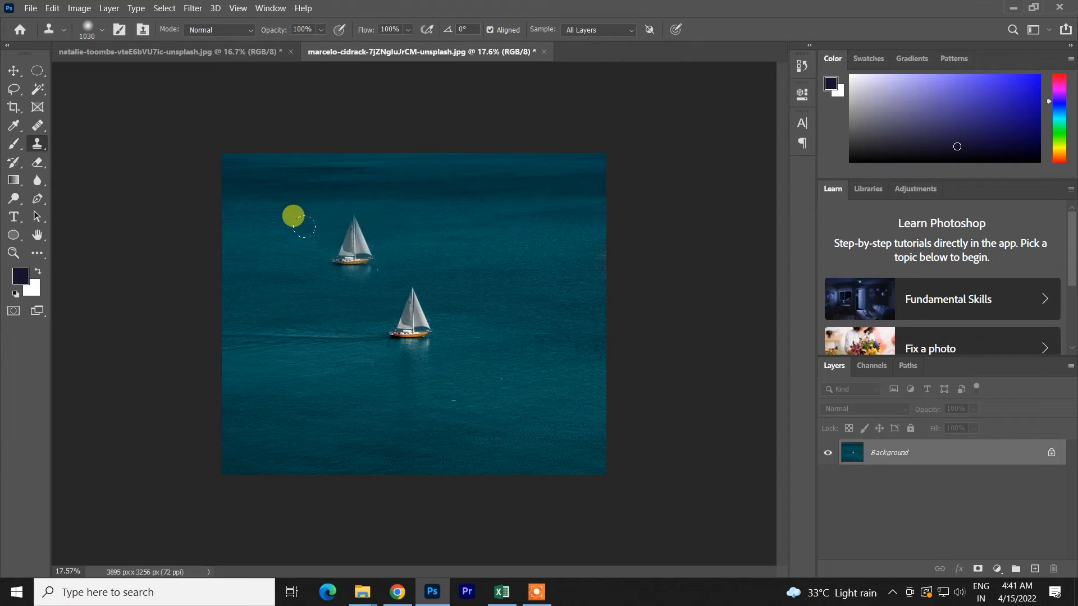
pyautogui.click(351, 252)
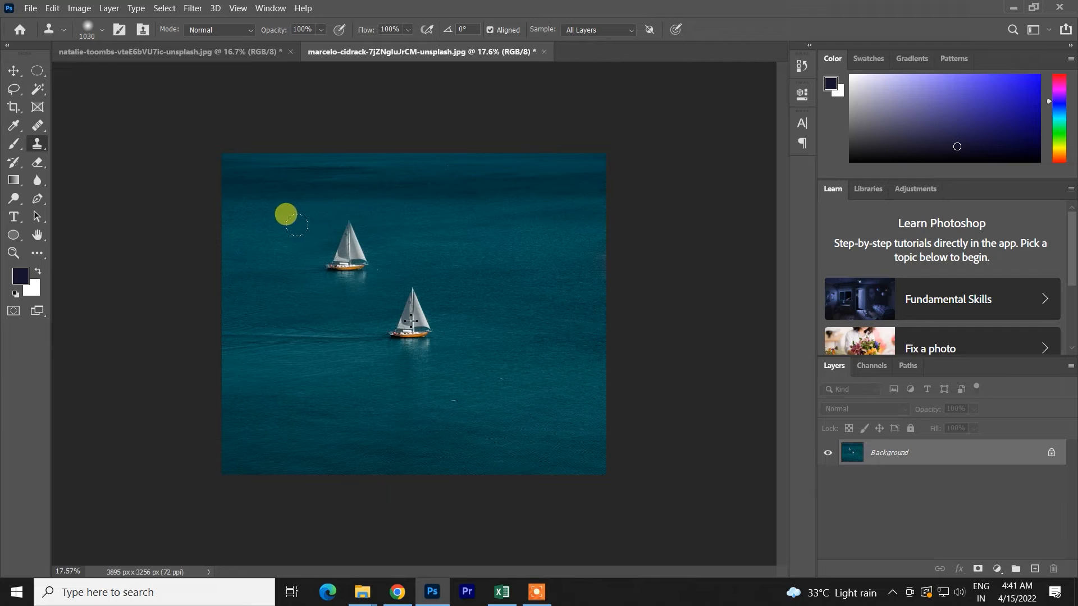
# Step: Try extending the cloned sailboat's wake with the 1030 px brush and undo the strokes
pyautogui.moveTo(239, 223)
pyautogui.mouseDown()
pyautogui.moveTo(281, 218)
pyautogui.moveTo(252, 226)
pyautogui.moveTo(269, 227)
pyautogui.mouseUp()
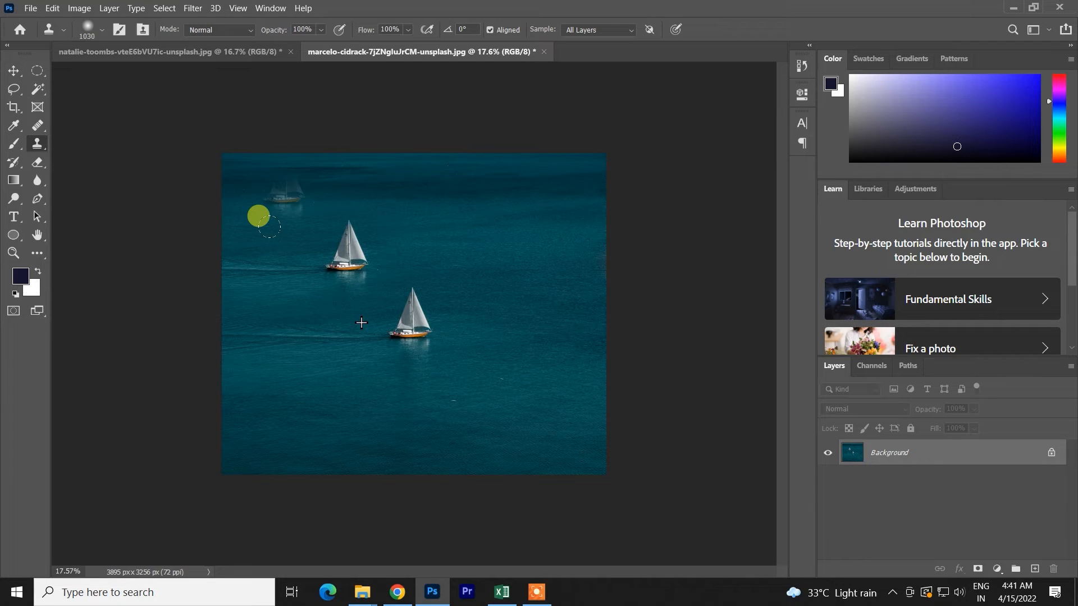
pyautogui.hotkey('ctrl', 'z')
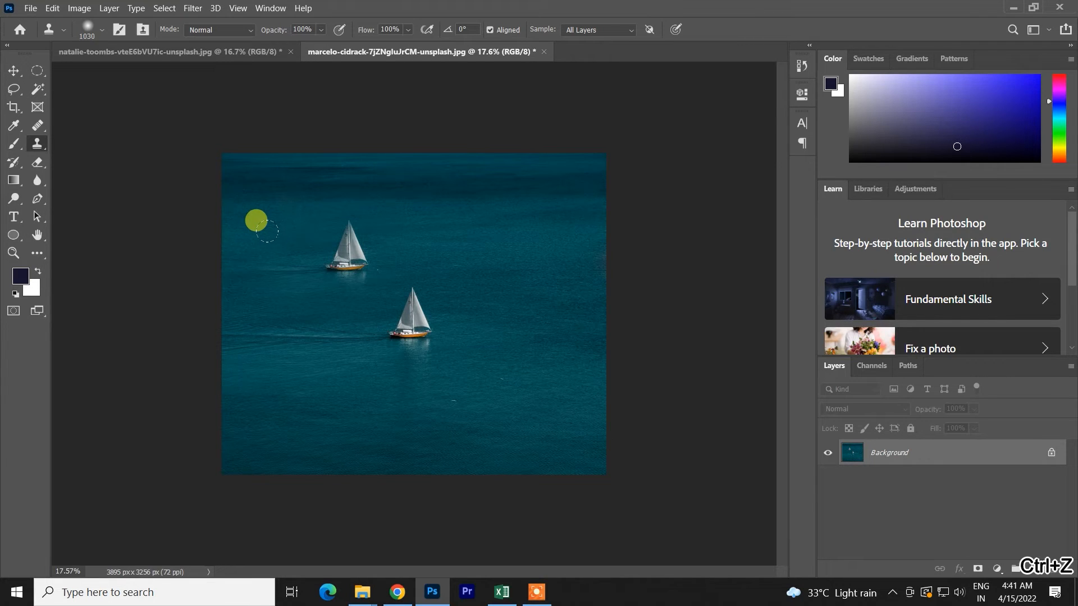
pyautogui.moveTo(268, 232); pyautogui.dragTo(280, 231)
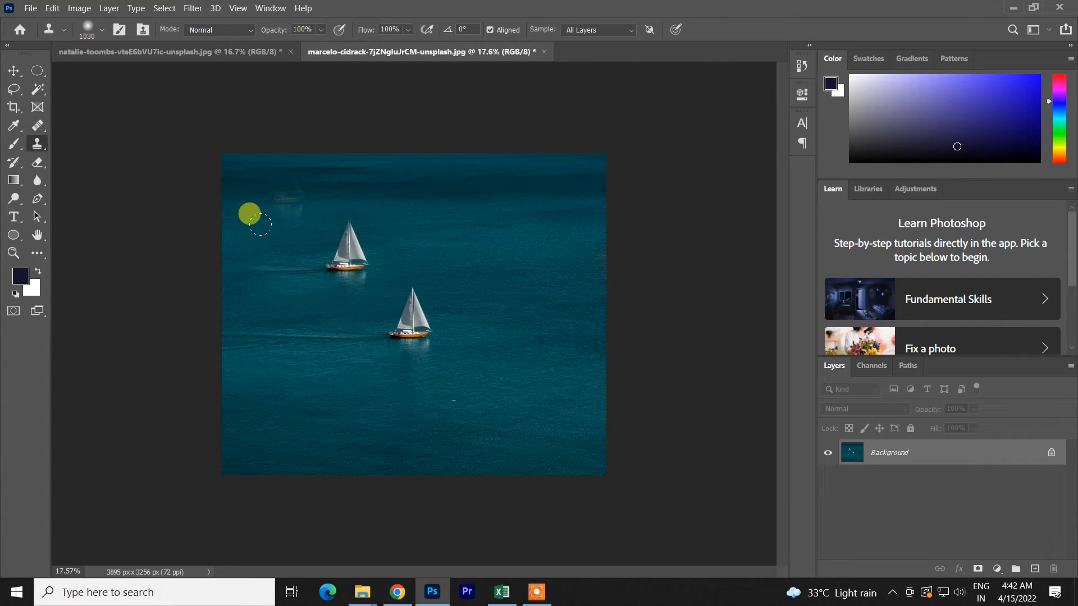
pyautogui.hotkey('ctrl', 'z')
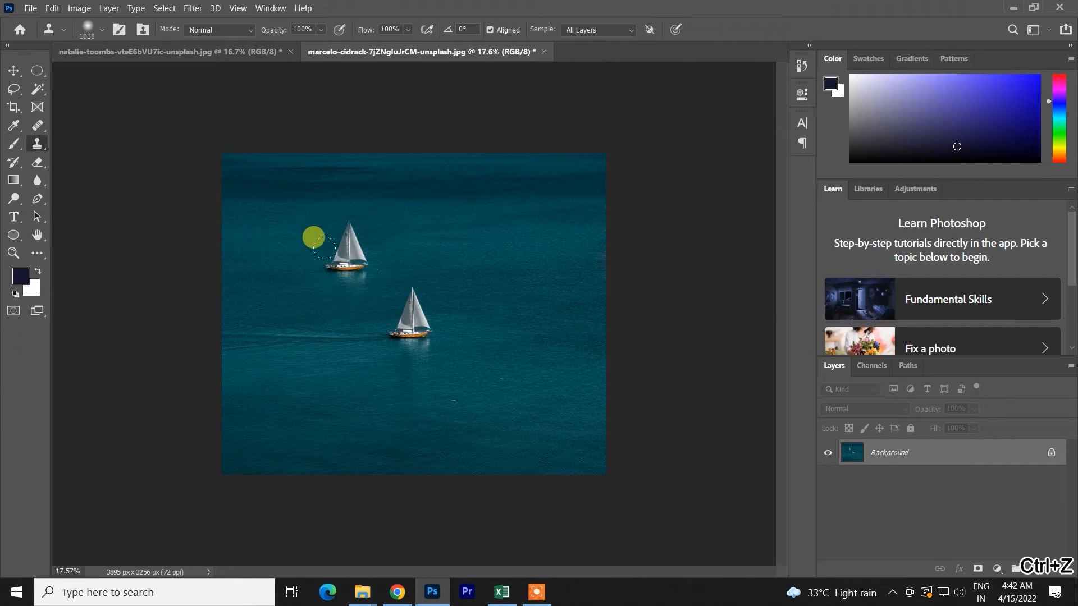
# Step: Reduce the brush to about 575 px and clone the wake behind the upper sailboat out to the photo's left edge
pyautogui.moveTo(404, 328)
pyautogui.mouseDown()
pyautogui.moveTo(366, 333)
pyautogui.moveTo(379, 336)
pyautogui.mouseUp()
pyautogui.hotkey('ctrl', 'z')
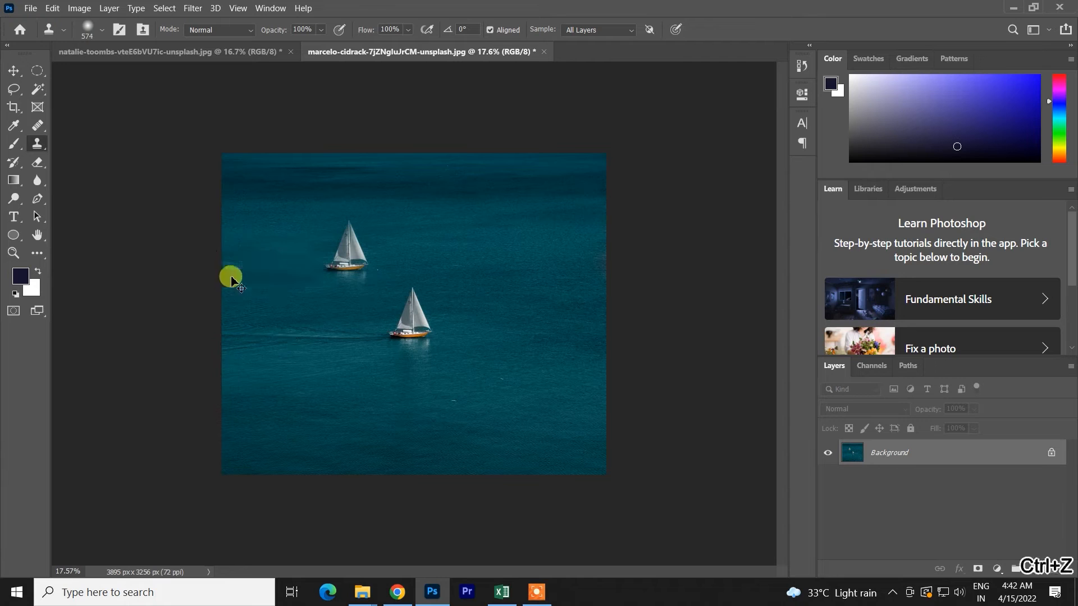
pyautogui.moveTo(307, 263)
pyautogui.mouseDown()
pyautogui.moveTo(338, 273)
pyautogui.moveTo(429, 234)
pyautogui.moveTo(319, 241)
pyautogui.moveTo(317, 253)
pyautogui.moveTo(357, 263)
pyautogui.mouseUp()
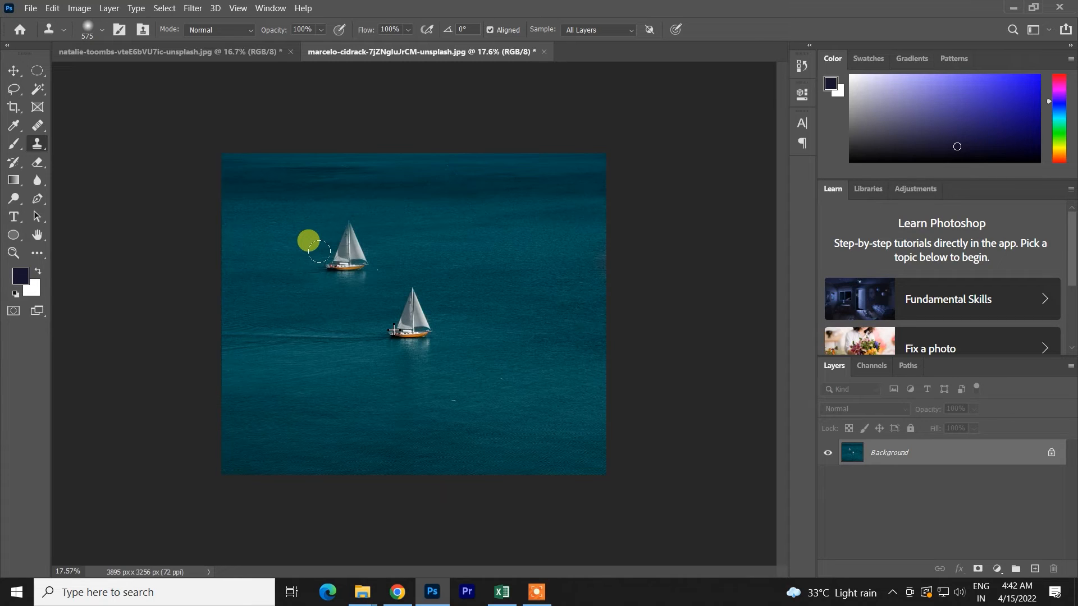
pyautogui.moveTo(318, 251); pyautogui.dragTo(211, 262)
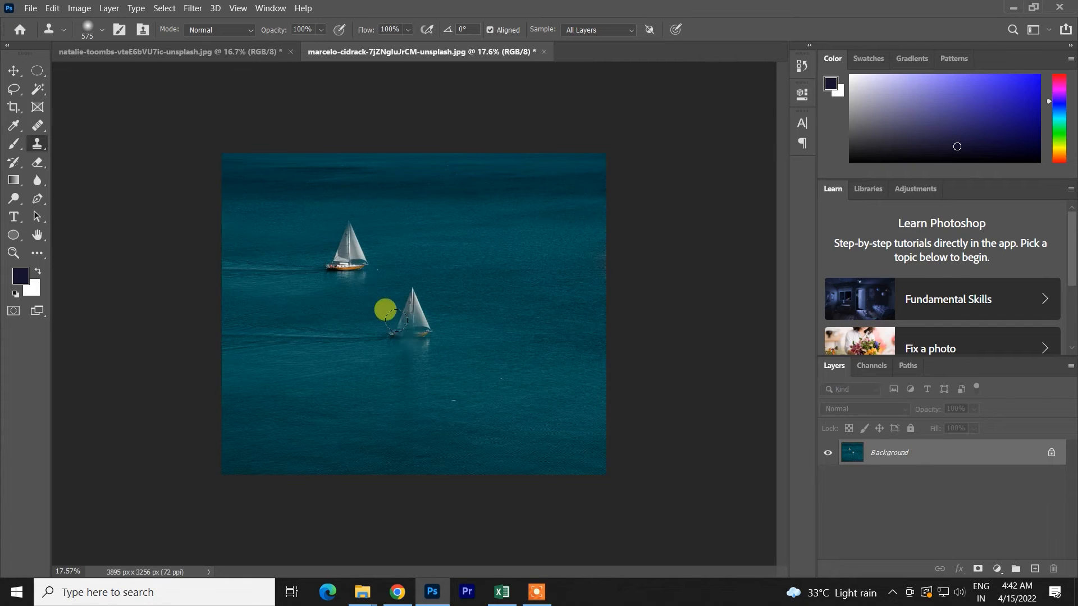
pyautogui.press('v')
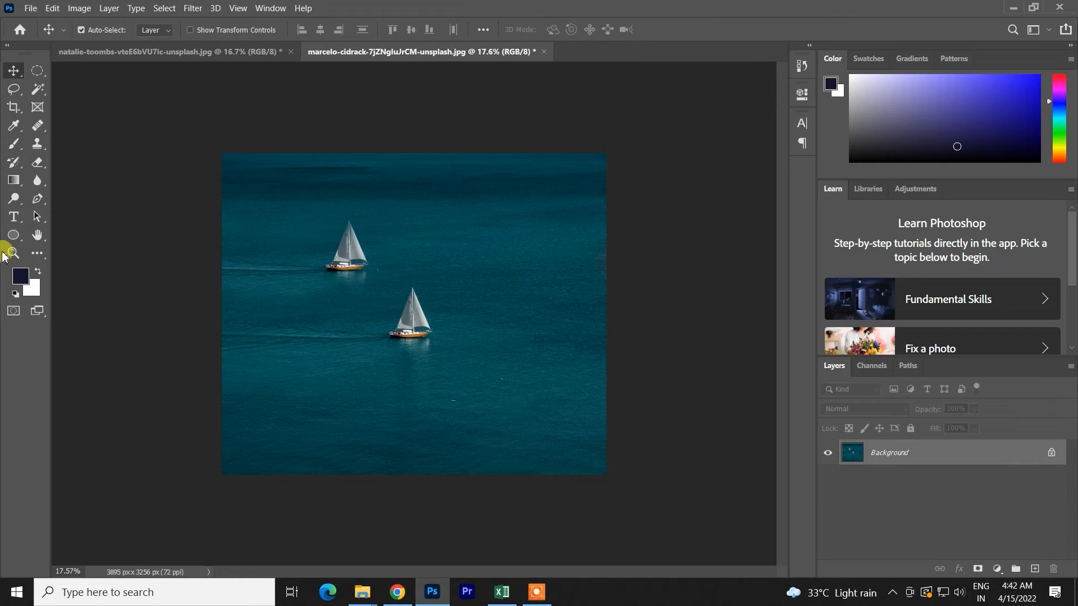
# Step: Try cloning the original sailboat straight below it with a brush of about 766 px, then undo it
pyautogui.click(38, 144)
pyautogui.keyDown('alt'); pyautogui.click(414, 319); pyautogui.keyUp('alt')
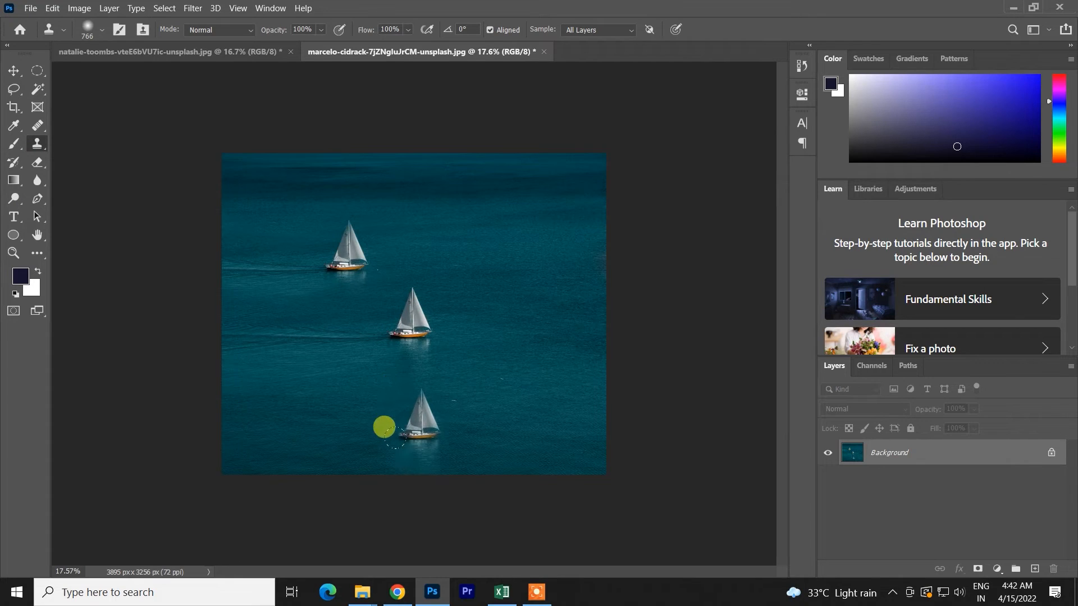
pyautogui.hotkey('ctrl', 'z')
# Step: Try cloning the sailboat below the original with a 1012 px brush and its wake with a 465 px brush, then undo both
pyautogui.moveTo(405, 326); pyautogui.dragTo(421, 330)
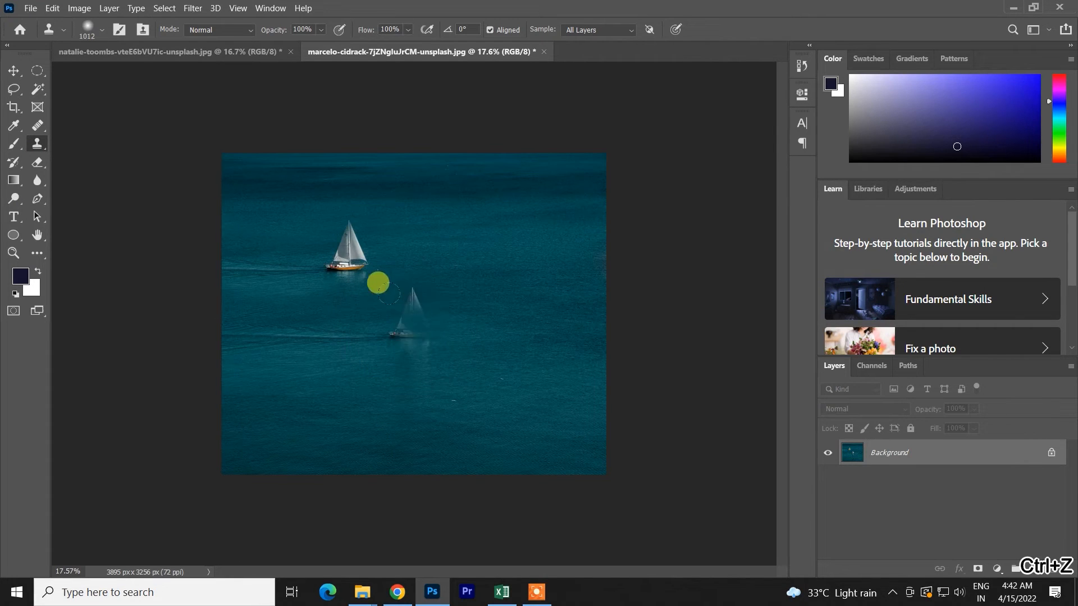
pyautogui.click(384, 391)
pyautogui.moveTo(424, 422)
pyautogui.mouseDown()
pyautogui.moveTo(391, 427)
pyautogui.moveTo(409, 442)
pyautogui.moveTo(261, 434)
pyautogui.mouseUp()
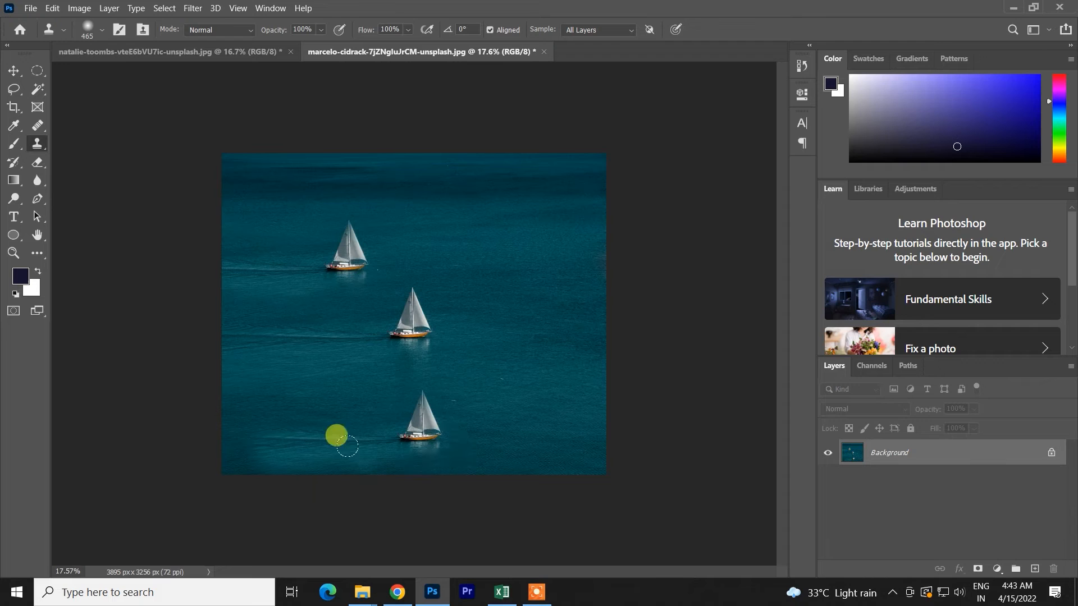
pyautogui.hotkey('ctrl', 'z')
pyautogui.hotkey('ctrl', 'z')
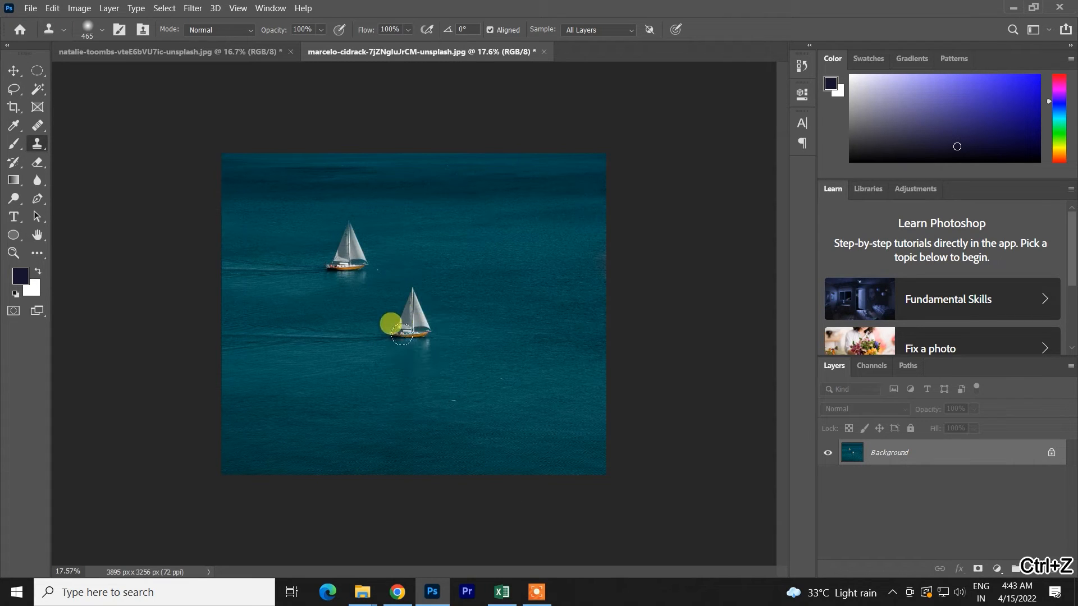
pyautogui.press('v')
pyautogui.press('ctrl')
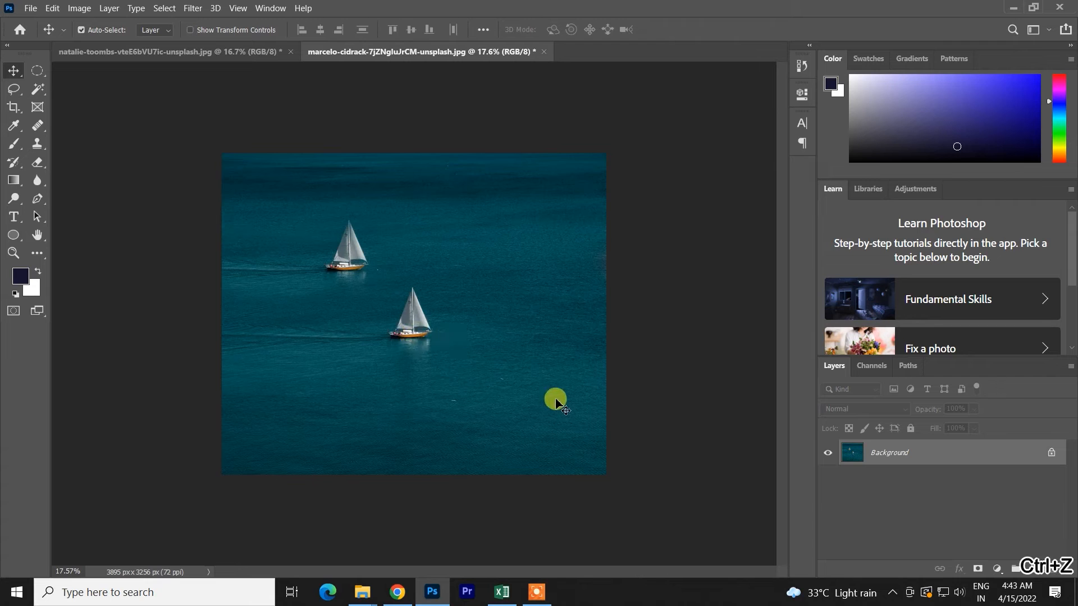
# Step: Switch to the grassy hilltop photo with the Clone Stamp tool active and show the Clone Source panel
pyautogui.scroll(3, 400, 337)
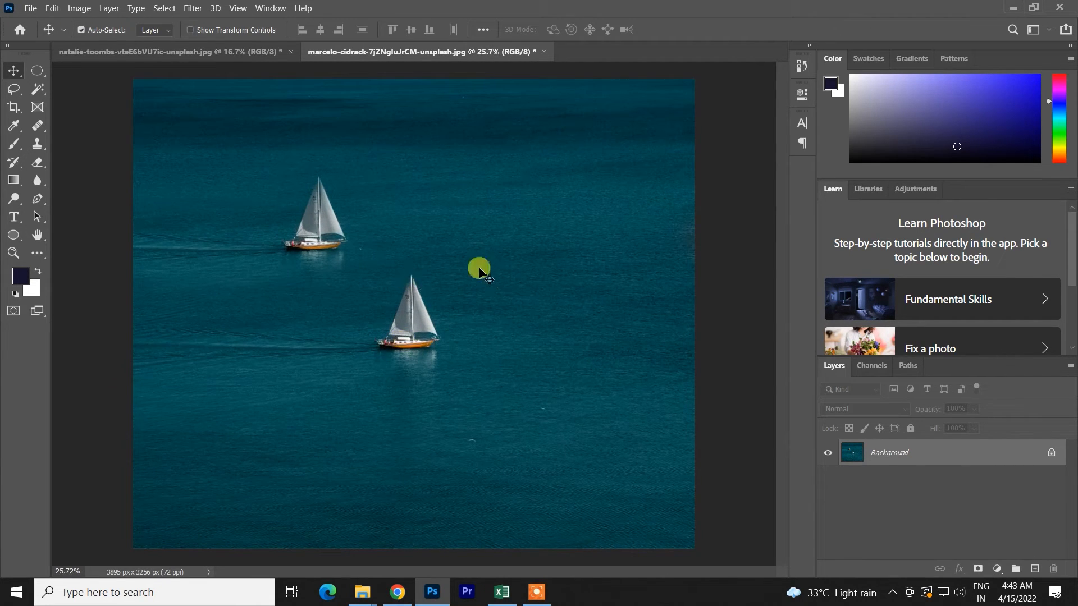
pyautogui.click(37, 143)
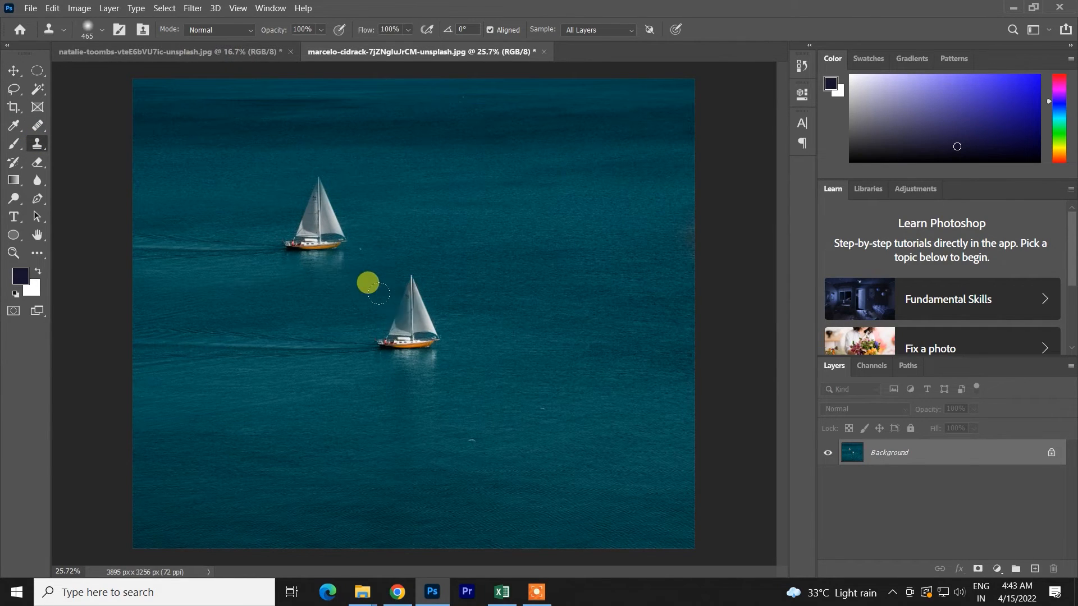
pyautogui.click(259, 53)
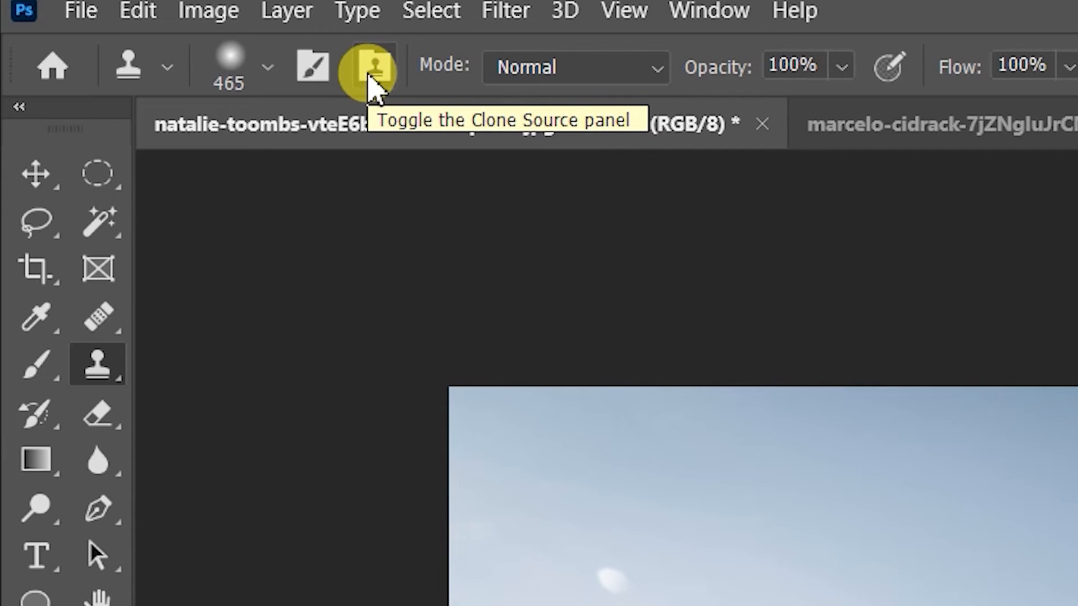
pyautogui.click(368, 74)
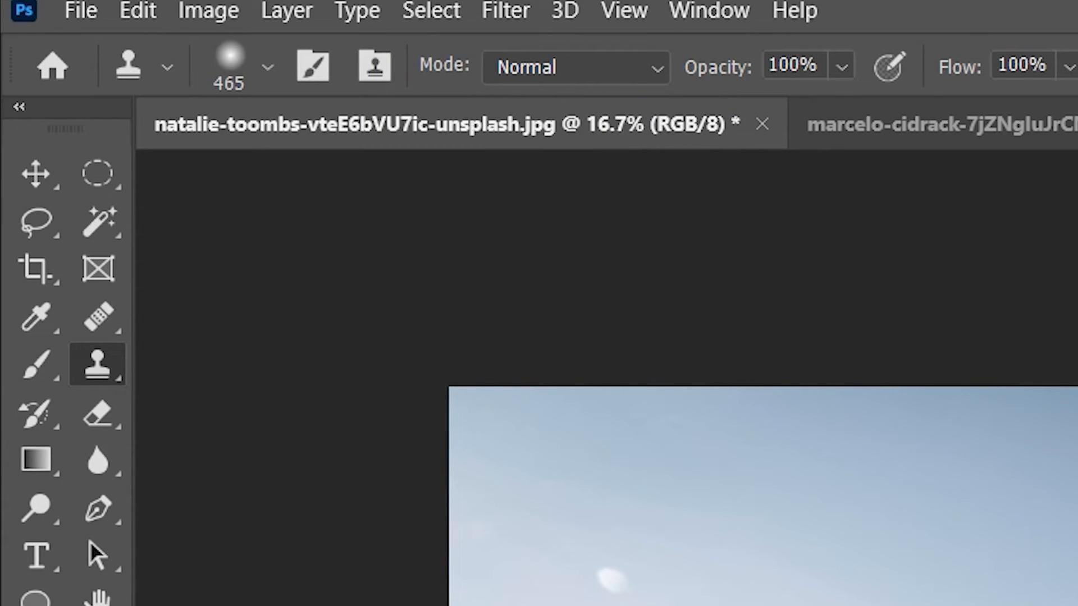
pyautogui.click(710, 11)
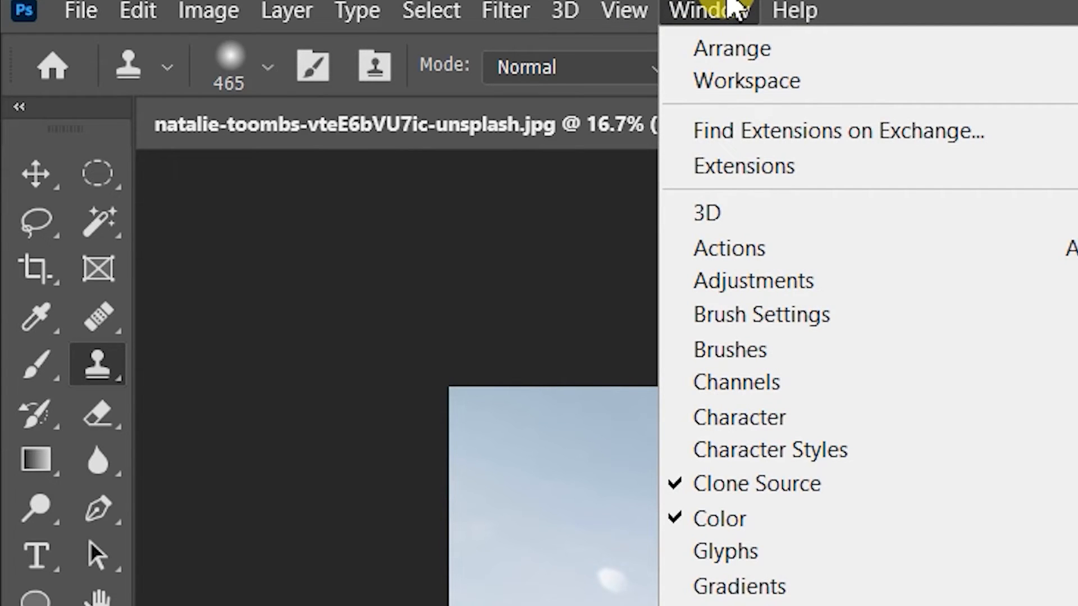
pyautogui.click(730, 4)
pyautogui.click(732, 4)
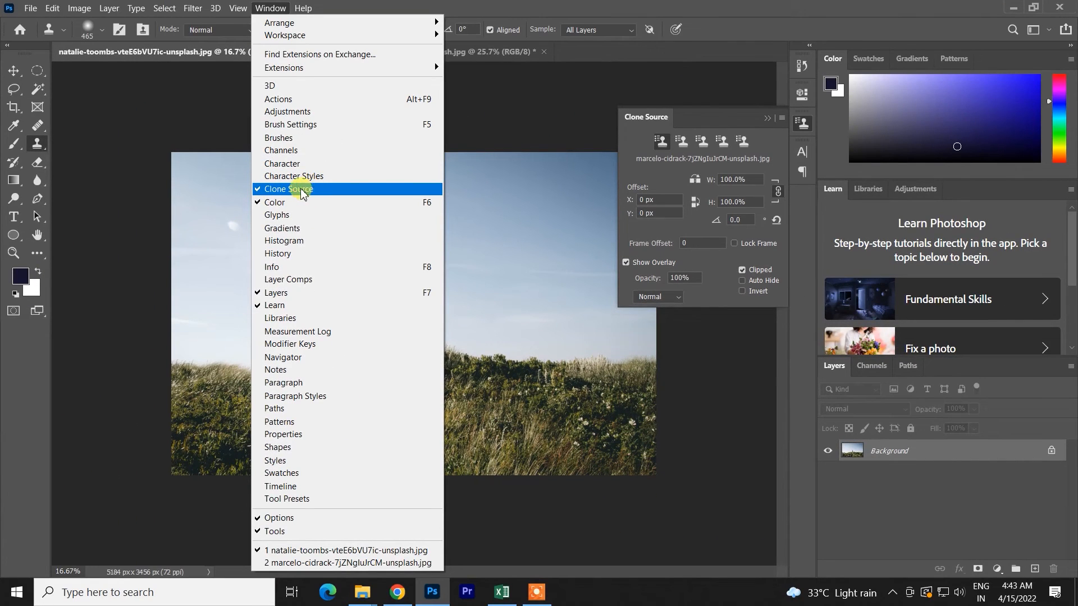
pyautogui.click(302, 192)
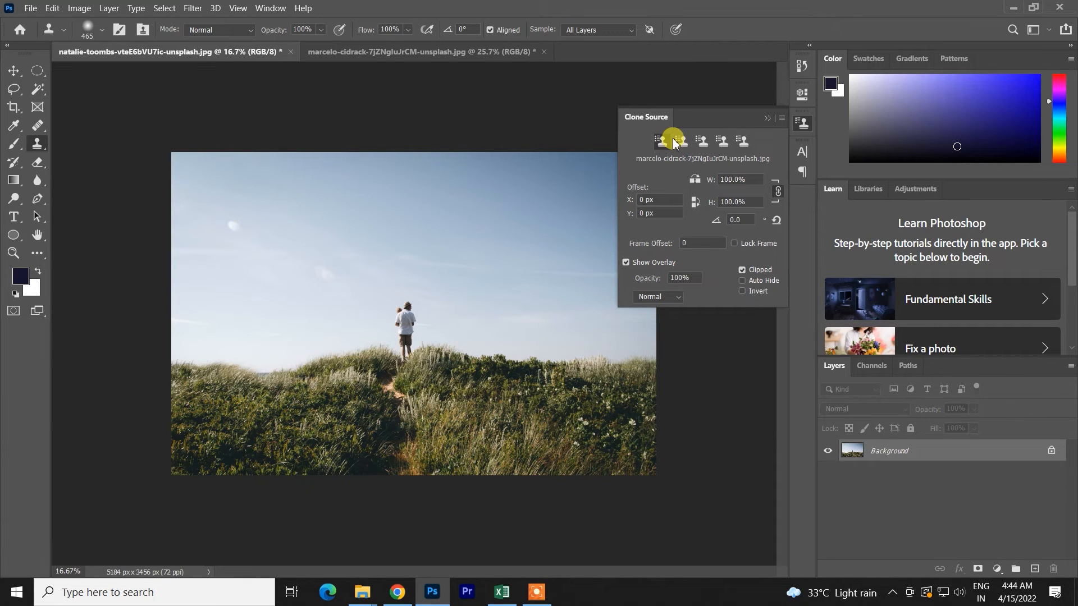
# Step: Try cloning the standing figure onto the left side of the hilltop photo with a brush of about 993 px, then undo it
pyautogui.click(397, 50)
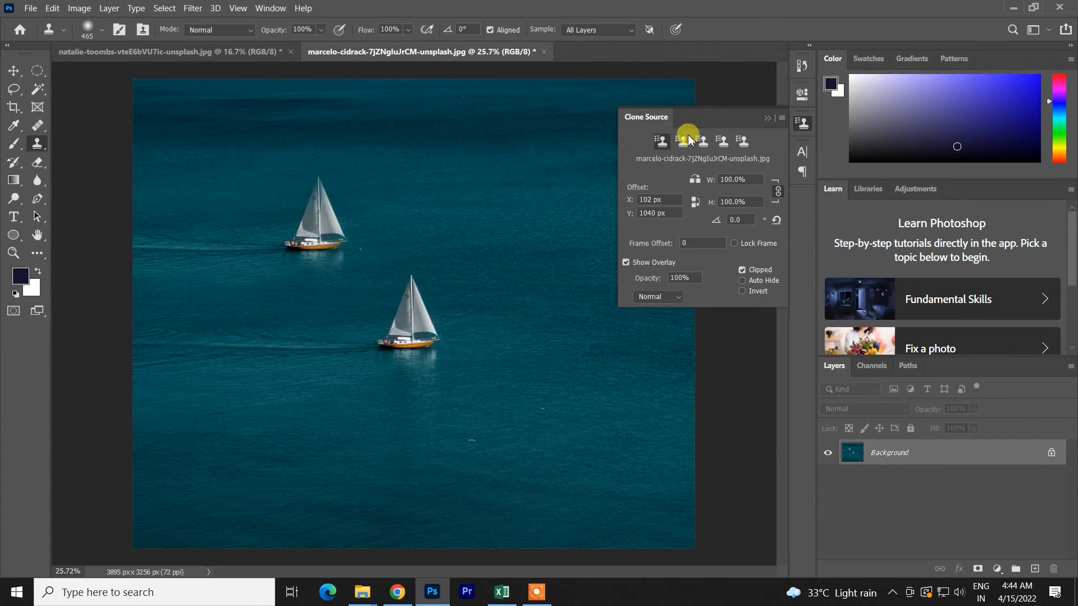
pyautogui.click(272, 52)
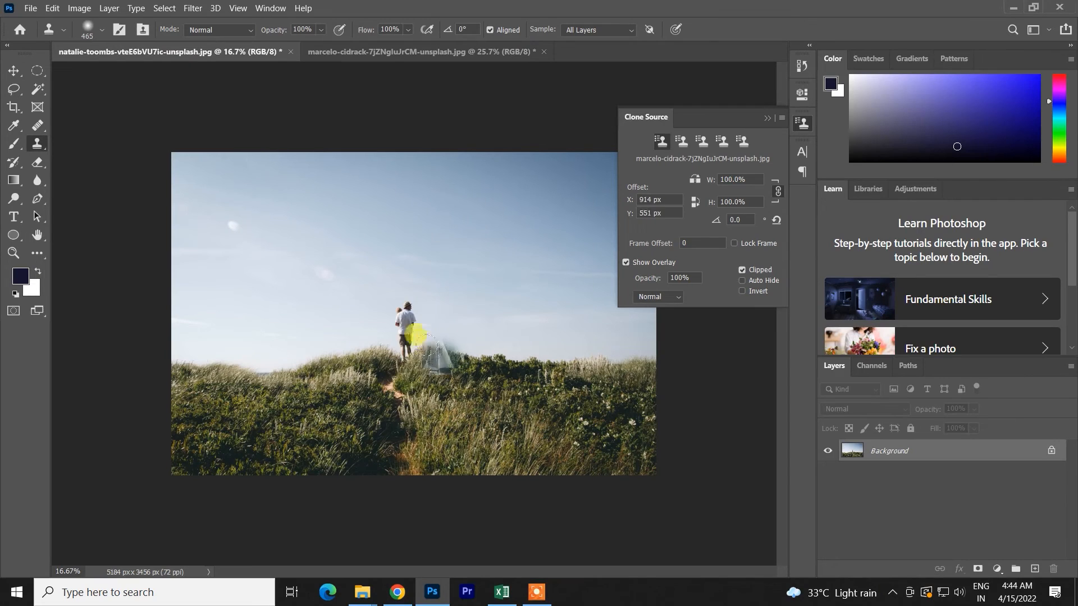
pyautogui.moveTo(324, 566); pyautogui.dragTo(371, 558)
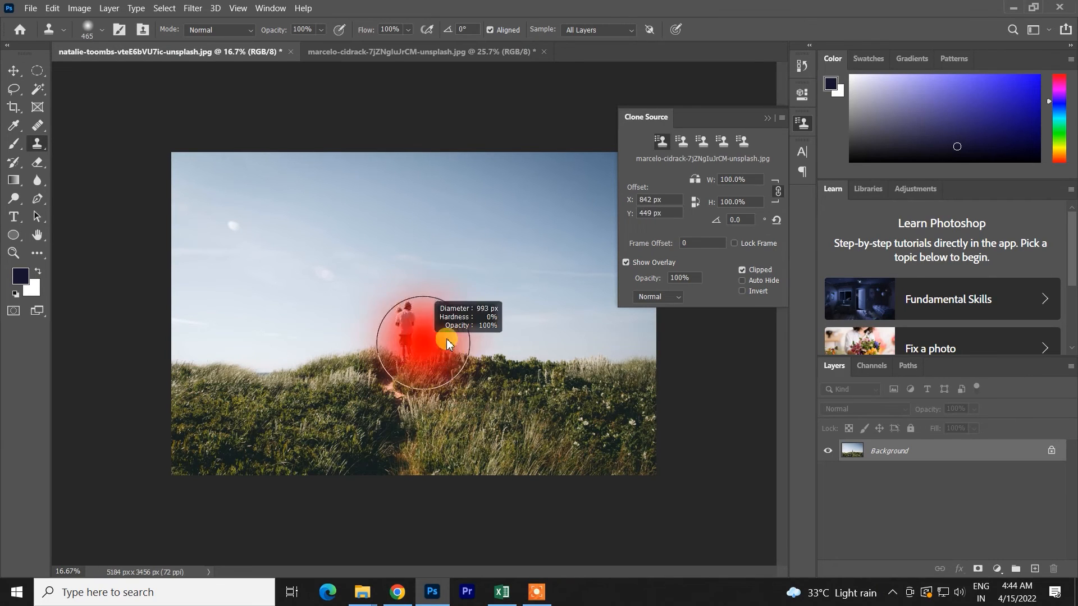
pyautogui.keyDown('alt'); pyautogui.click(404, 326); pyautogui.keyUp('alt')
pyautogui.moveTo(281, 303); pyautogui.dragTo(252, 274)
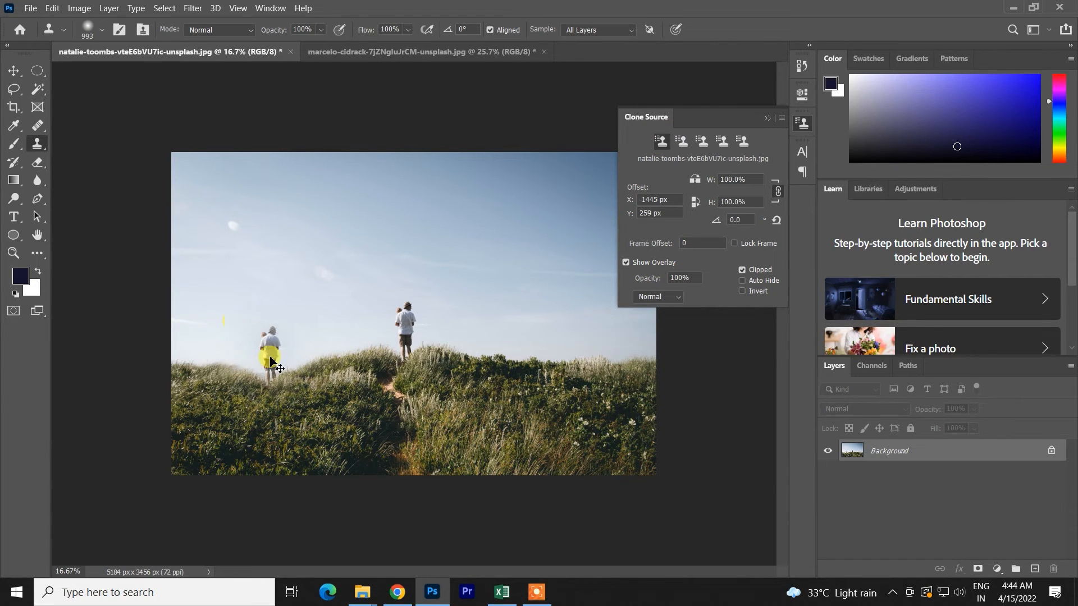
pyautogui.hotkey('ctrl', 'z')
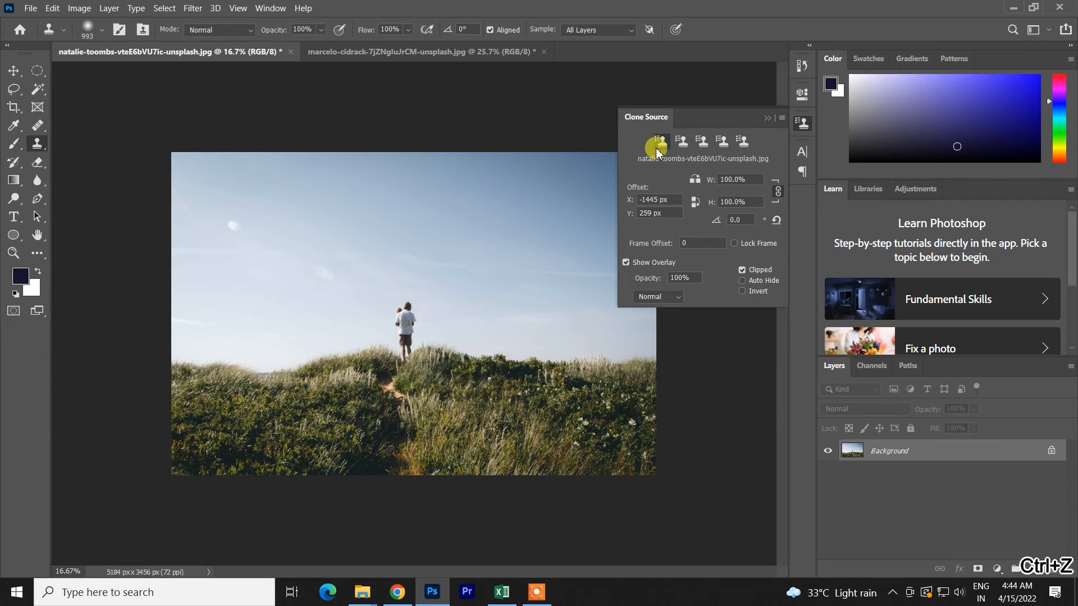
# Step: Enlarge the brush to about 1118 px and clone the standing figure onto the left slope using the first clone source
pyautogui.moveTo(402, 335)
pyautogui.mouseDown()
pyautogui.moveTo(380, 328)
pyautogui.moveTo(448, 325)
pyautogui.moveTo(404, 233)
pyautogui.moveTo(418, 353)
pyautogui.mouseUp()
pyautogui.moveTo(431, 348); pyautogui.dragTo(404, 338)
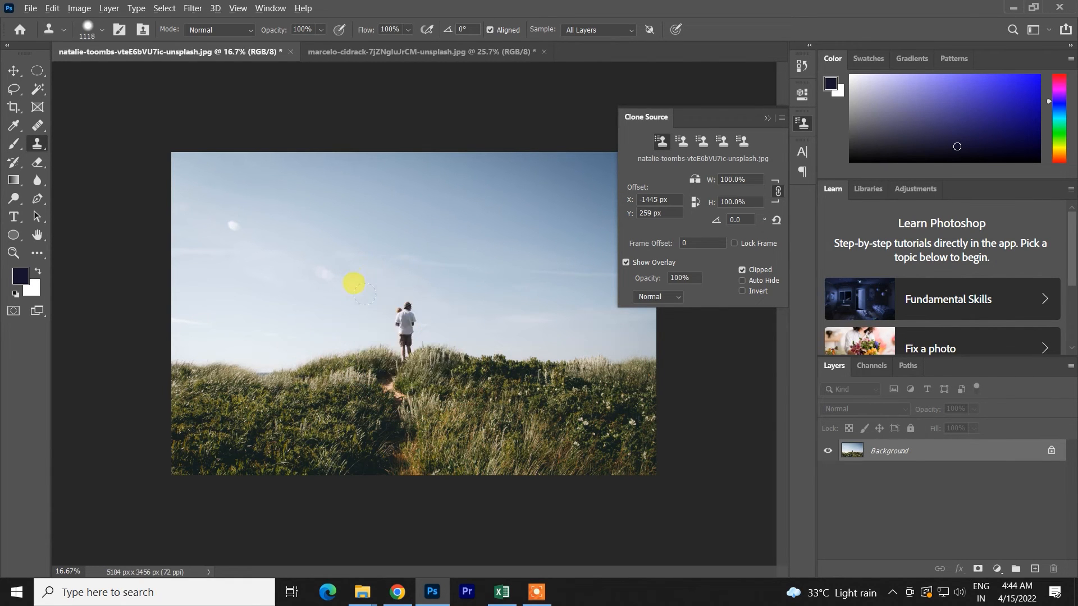
pyautogui.keyDown('alt'); pyautogui.click(354, 280); pyautogui.keyUp('alt')
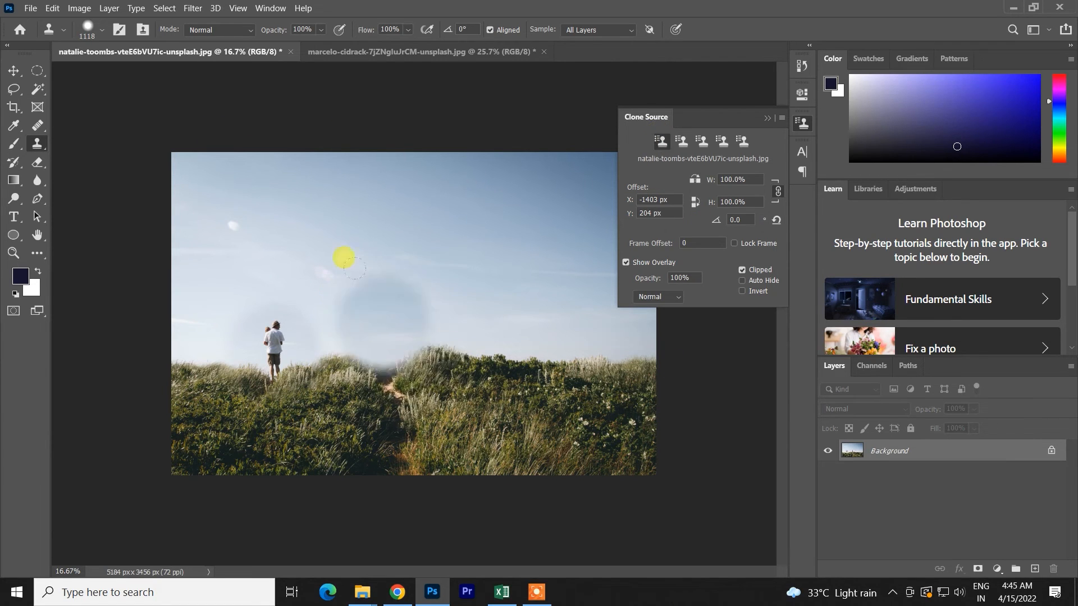
# Step: Set the second clone source to a sample of the upper sky, then paint a trial stroke and undo it
pyautogui.click(682, 143)
pyautogui.keyDown('alt'); pyautogui.click(499, 208); pyautogui.keyUp('alt')
pyautogui.moveTo(585, 356)
pyautogui.mouseDown()
pyautogui.moveTo(676, 359)
pyautogui.moveTo(508, 316)
pyautogui.mouseUp()
pyautogui.hotkey('ctrl', 'z')
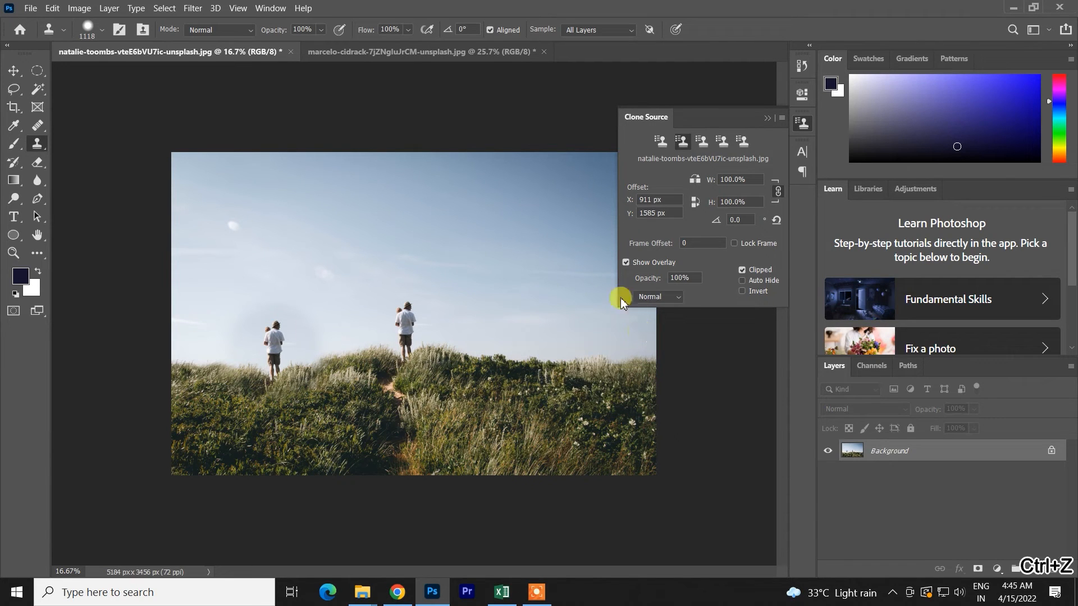
# Step: Reduce the brush to about 705 px, resample the second clone source from the grass at the right, and clone it over the left slope
pyautogui.moveTo(470, 408)
pyautogui.mouseDown()
pyautogui.moveTo(449, 161)
pyautogui.moveTo(438, 159)
pyautogui.mouseUp()
pyautogui.moveTo(441, 419); pyautogui.dragTo(418, 421)
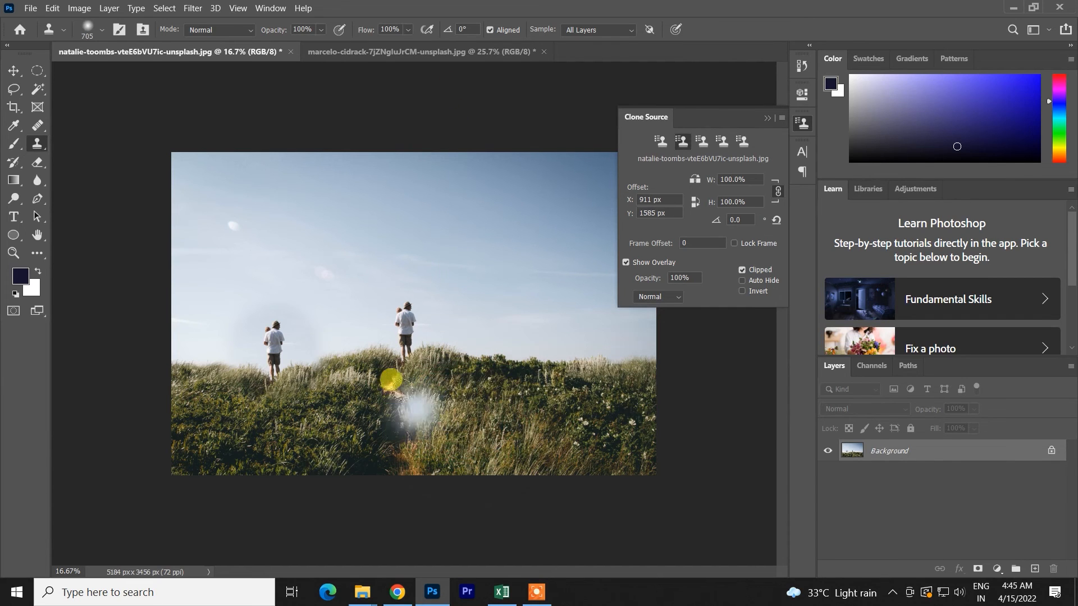
pyautogui.keyDown('alt'); pyautogui.click(600, 408); pyautogui.keyUp('alt')
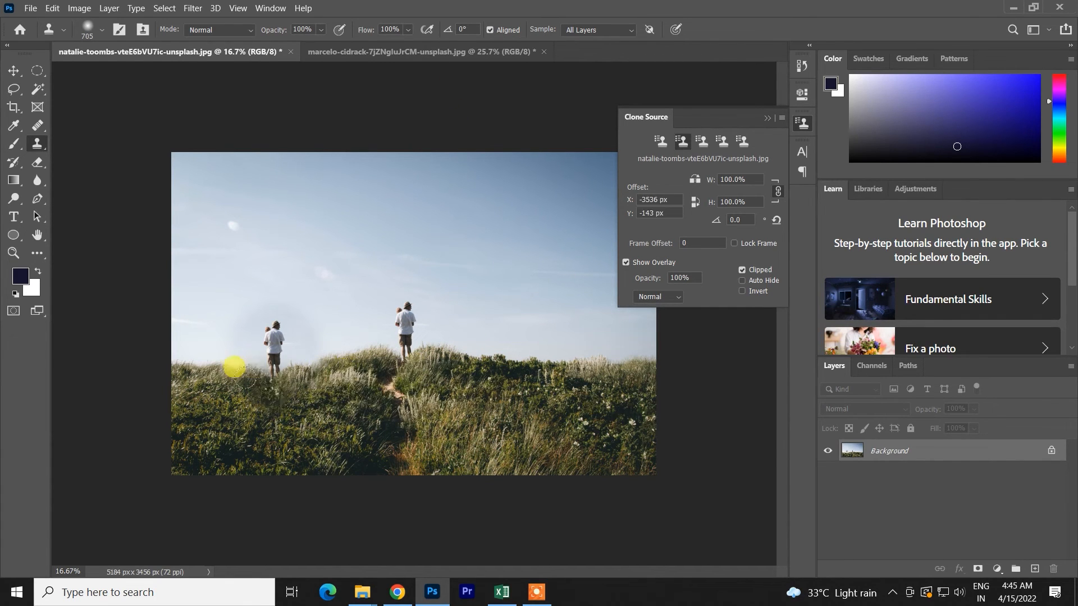
pyautogui.moveTo(238, 377)
pyautogui.mouseDown()
pyautogui.moveTo(116, 375)
pyautogui.moveTo(163, 482)
pyautogui.moveTo(340, 460)
pyautogui.moveTo(290, 427)
pyautogui.moveTo(260, 372)
pyautogui.mouseUp()
pyautogui.moveTo(406, 461)
pyautogui.mouseDown()
pyautogui.moveTo(555, 464)
pyautogui.moveTo(552, 415)
pyautogui.mouseUp()
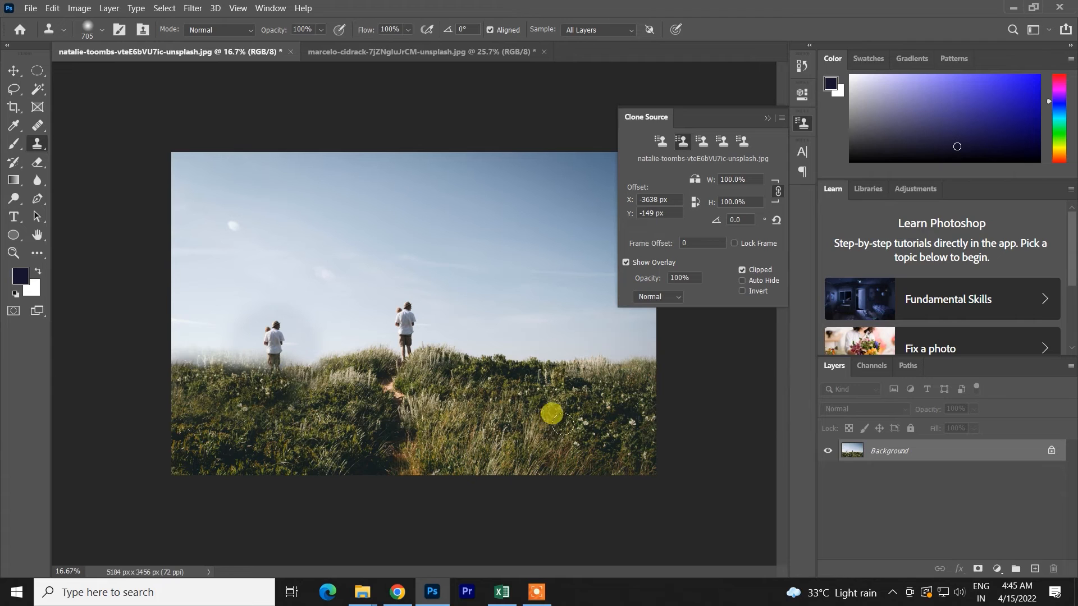
# Step: Set the third clone source to the sandy path below the standing figure and clone the path beneath the left figure
pyautogui.click(708, 143)
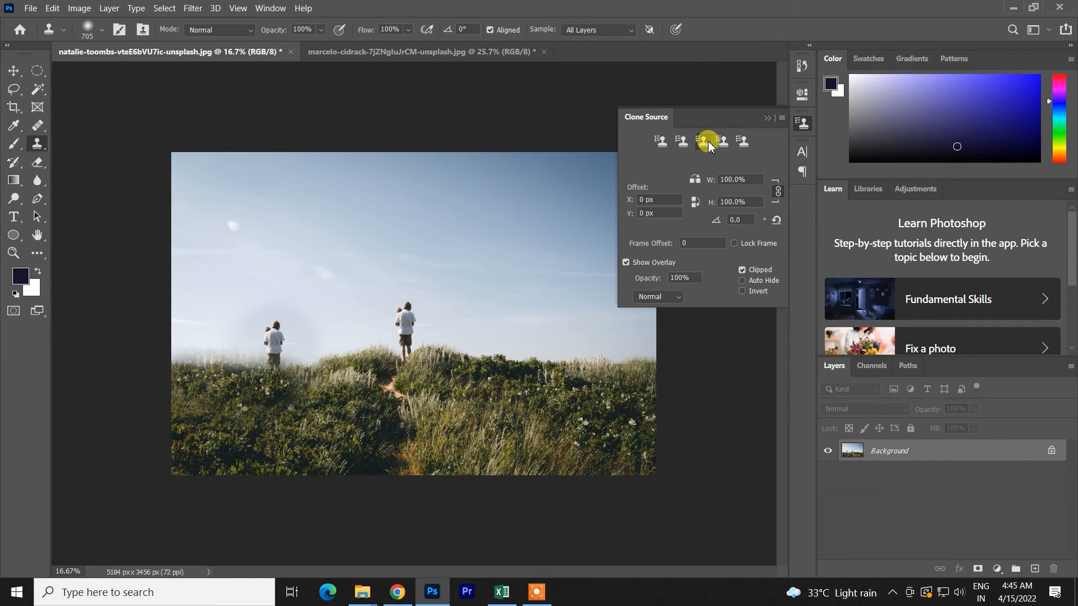
pyautogui.scroll(3, 426, 402)
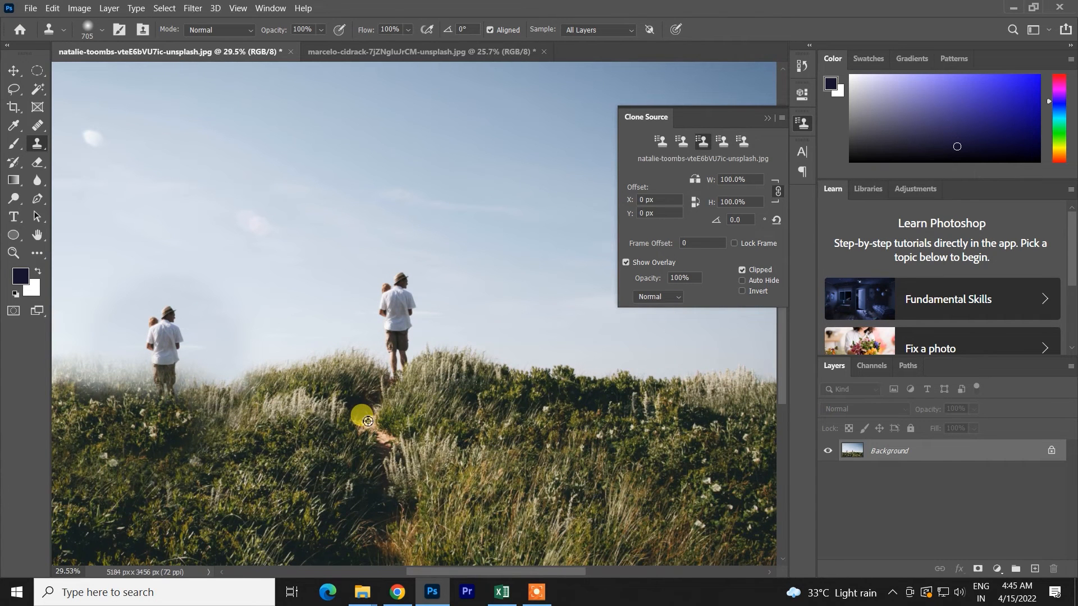
pyautogui.moveTo(159, 397)
pyautogui.mouseDown()
pyautogui.moveTo(111, 378)
pyautogui.moveTo(119, 387)
pyautogui.mouseUp()
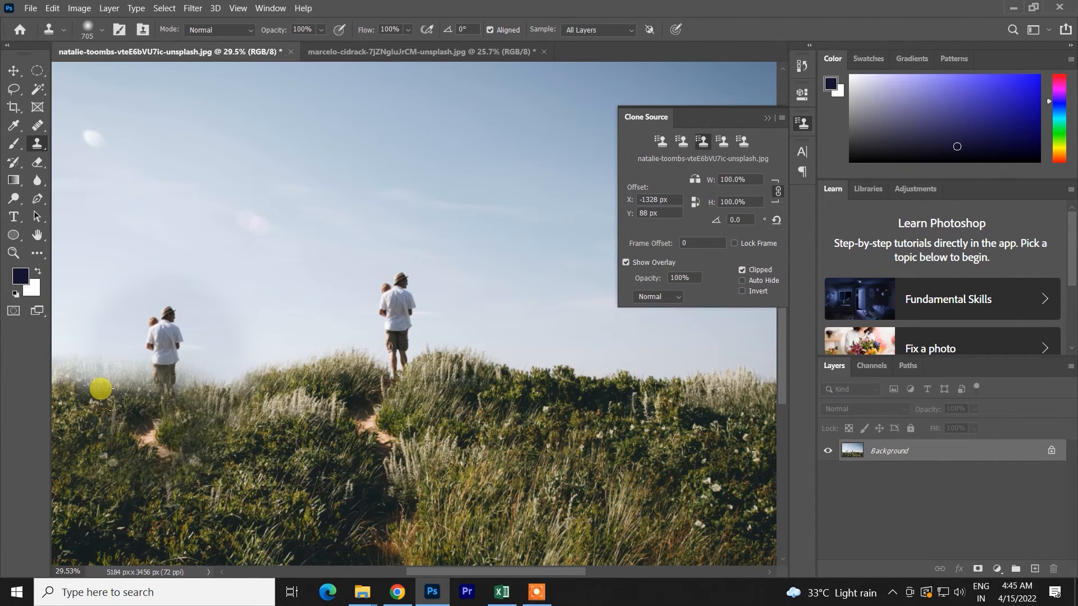
pyautogui.moveTo(118, 442)
pyautogui.mouseDown()
pyautogui.moveTo(137, 437)
pyautogui.moveTo(120, 462)
pyautogui.mouseUp()
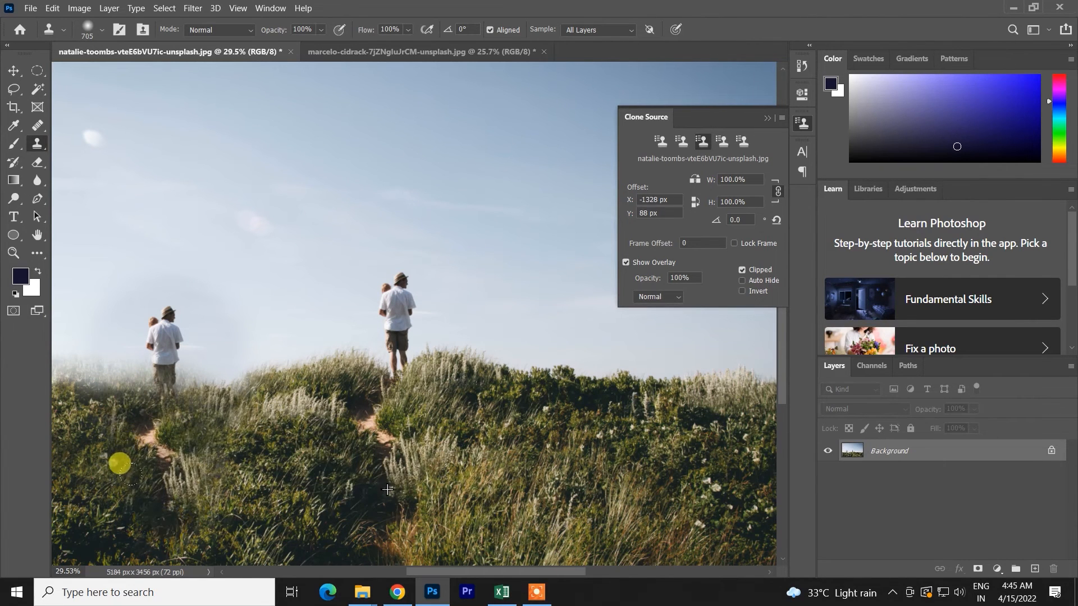
pyautogui.scroll(-5, 131, 473)
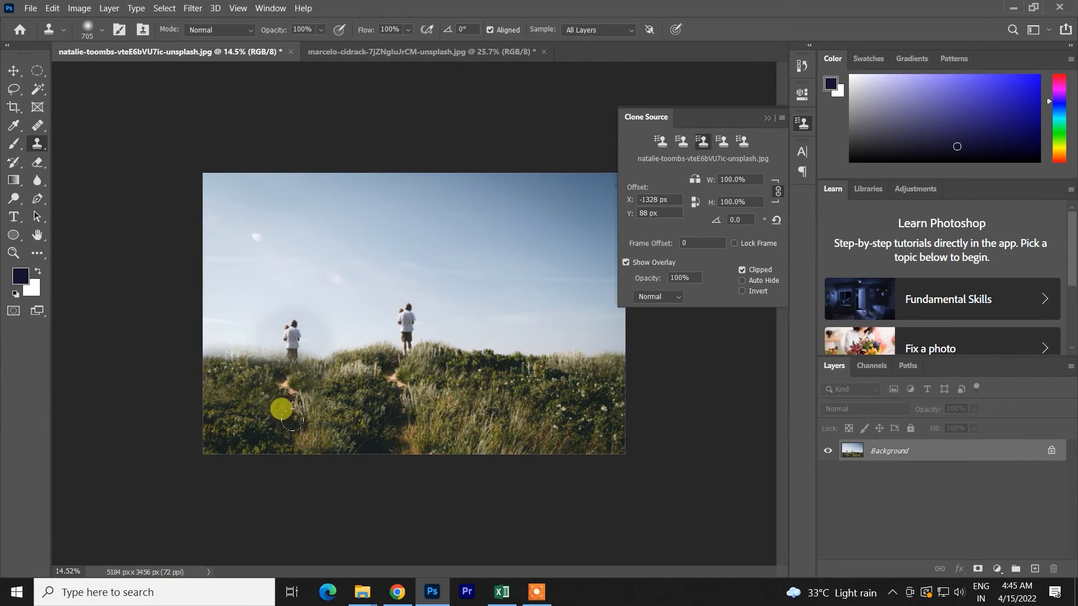
# Step: Return to the Clone Stamp tool and try trial strokes on the hilltop photo while switching between the first, second and third clone sources
pyautogui.press('v')
pyautogui.scroll(2, 454, 324)
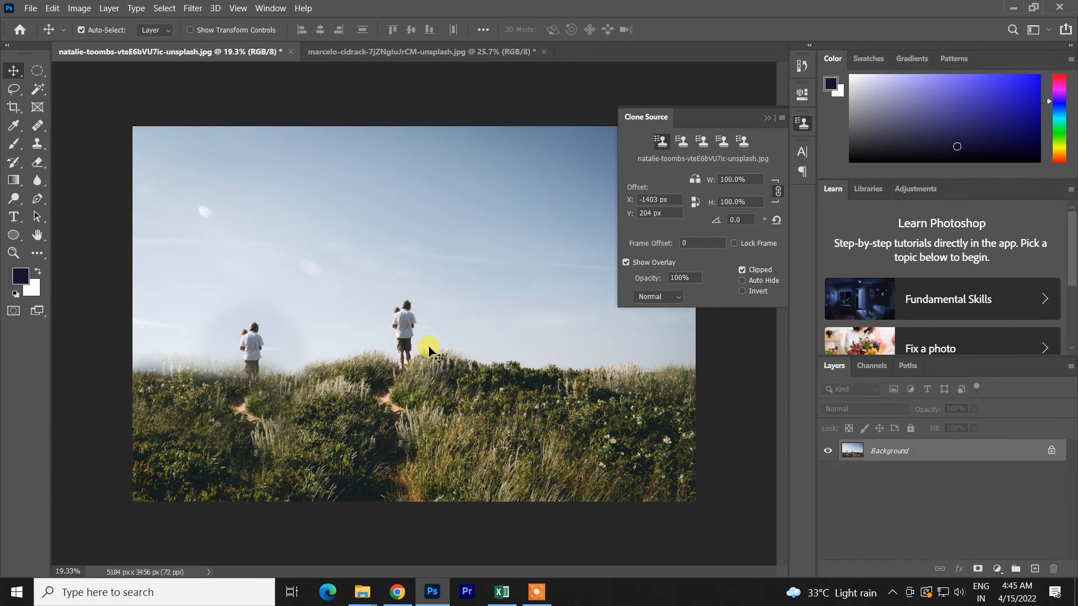
pyautogui.click(37, 144)
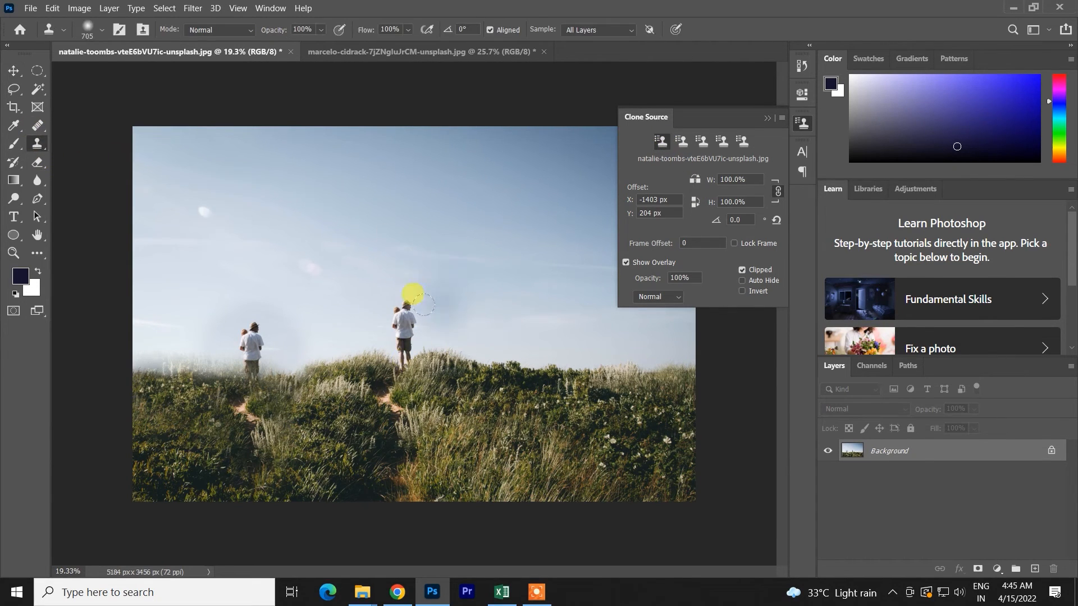
pyautogui.click(681, 141)
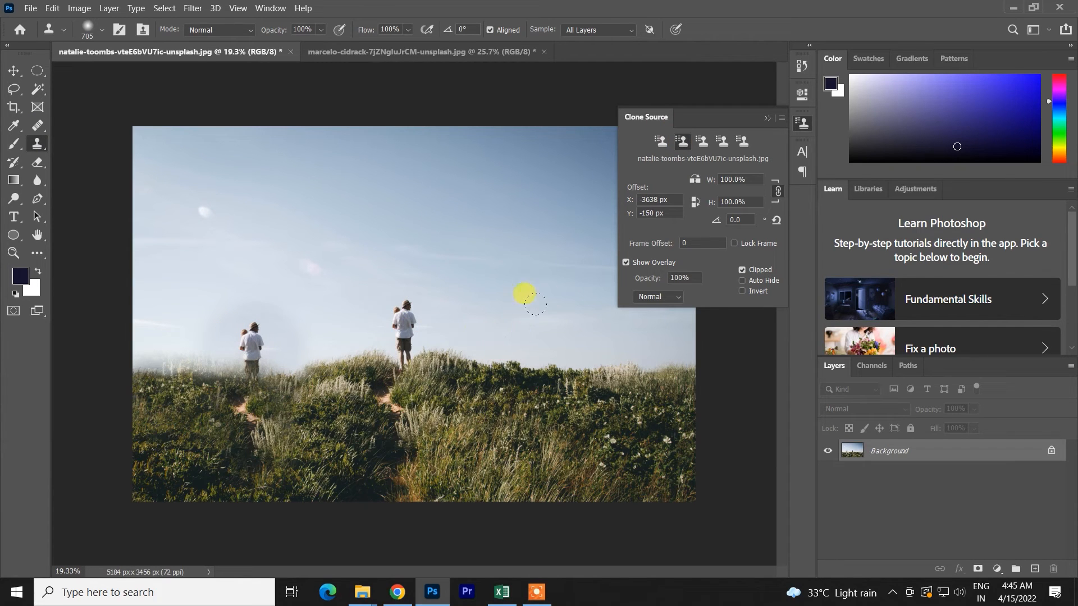
pyautogui.click(702, 141)
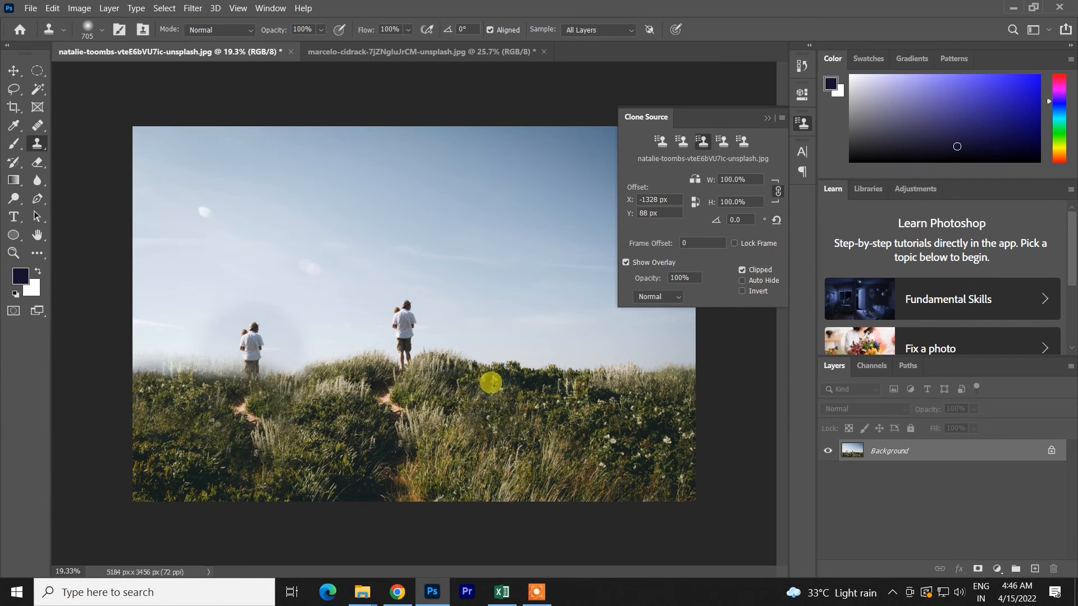
pyautogui.hotkey('ctrl', 'z')
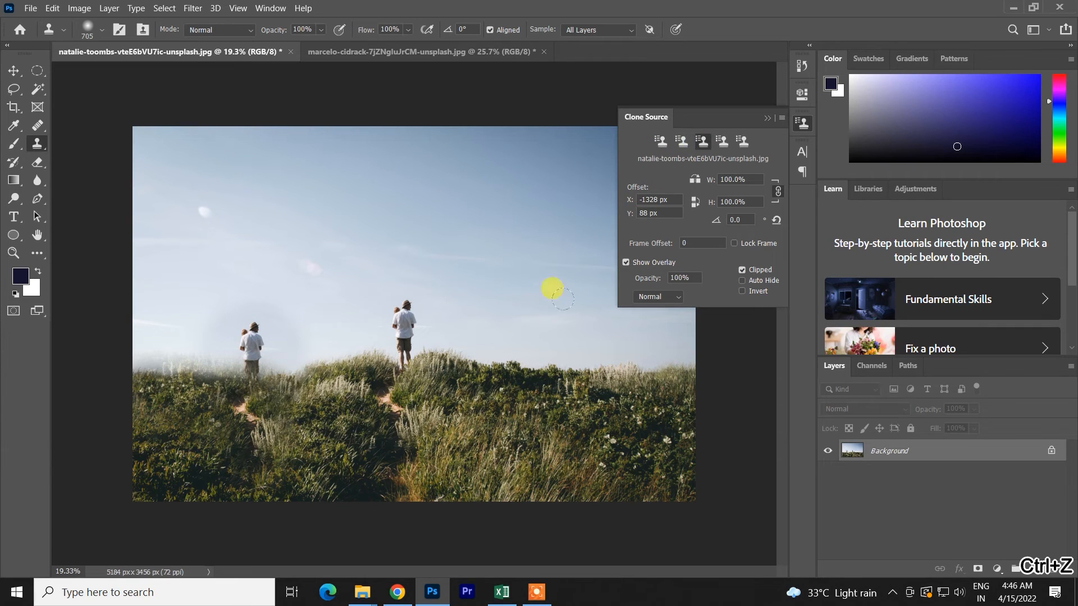
pyautogui.click(662, 140)
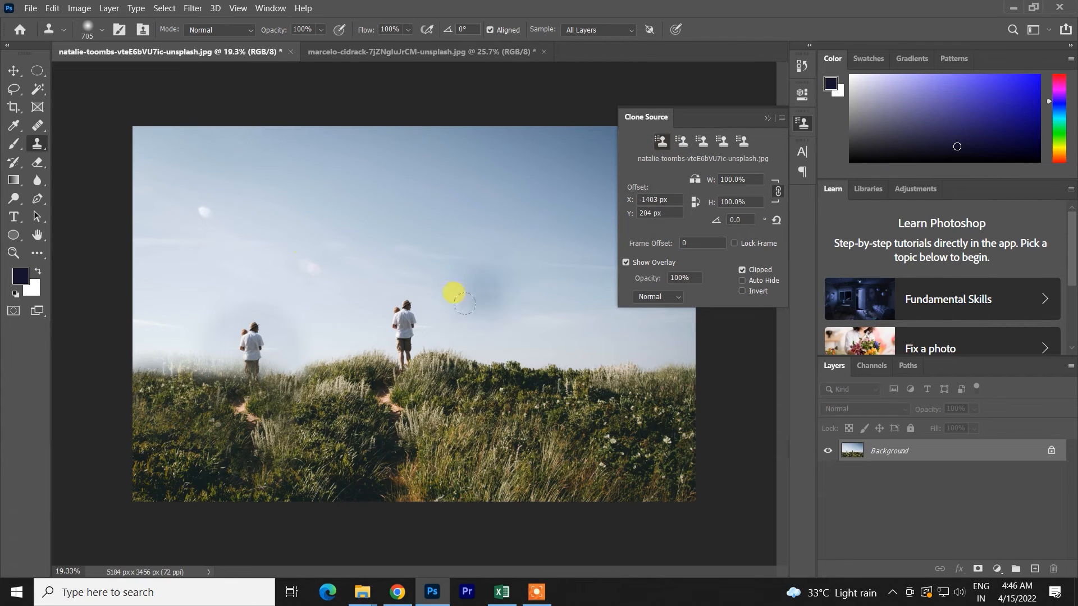
pyautogui.moveTo(462, 308); pyautogui.dragTo(493, 303)
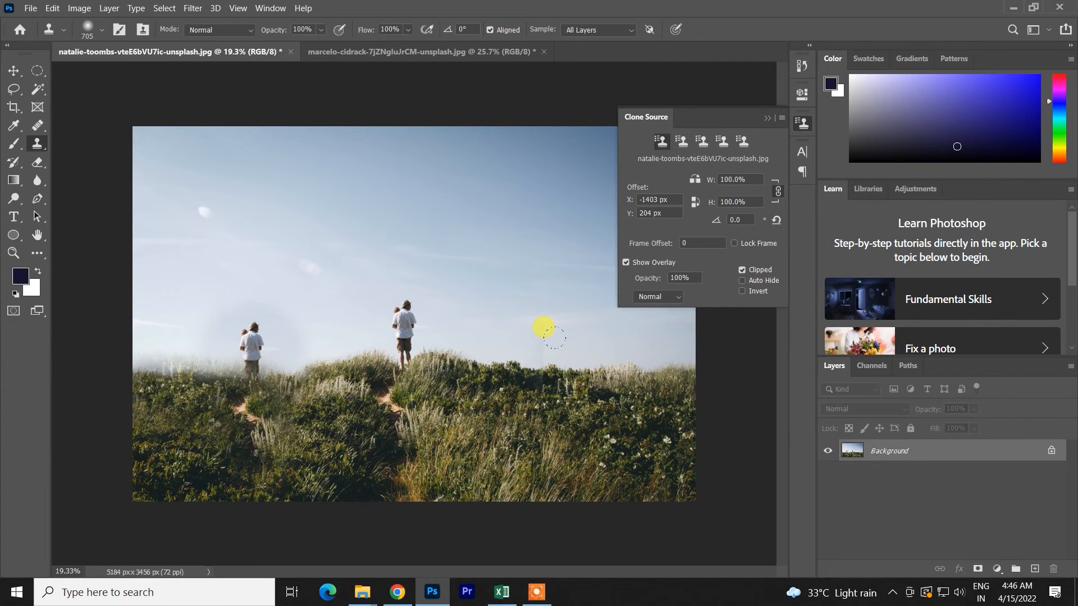
# Step: Undo the grass and path clone strokes on the left slope
pyautogui.hotkey('ctrl', 'z')
pyautogui.hotkey('ctrl', 'z')
pyautogui.hotkey('ctrl', 'z')
pyautogui.hotkey('ctrl', 'z')
pyautogui.hotkey('ctrl', 'z')
pyautogui.hotkey('ctrl', 'z')
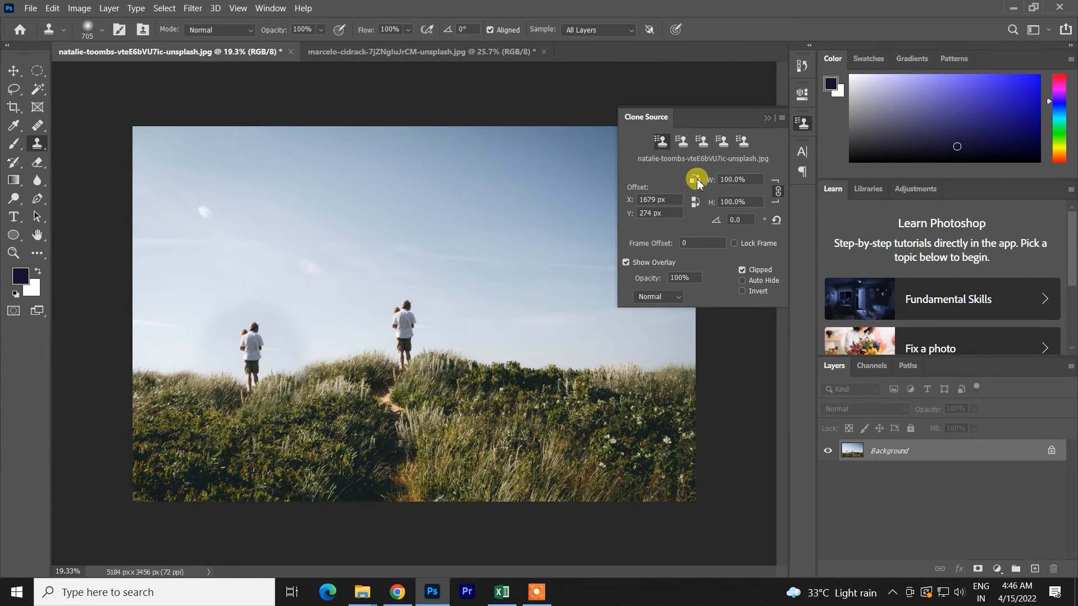
# Step: Try cloning the standing figure with the first source flipped horizontally, then also flipped vertically, and undo the strokes
pyautogui.keyDown('alt'); pyautogui.click(402, 327); pyautogui.keyUp('alt')
pyautogui.moveTo(484, 314); pyautogui.dragTo(485, 354)
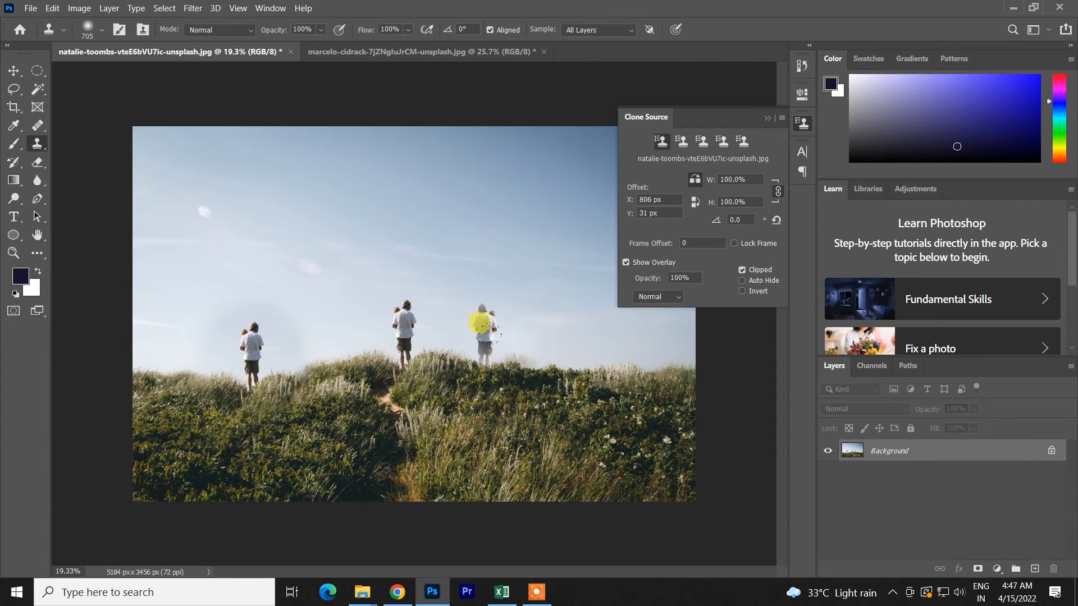
pyautogui.hotkey('ctrl', 'z')
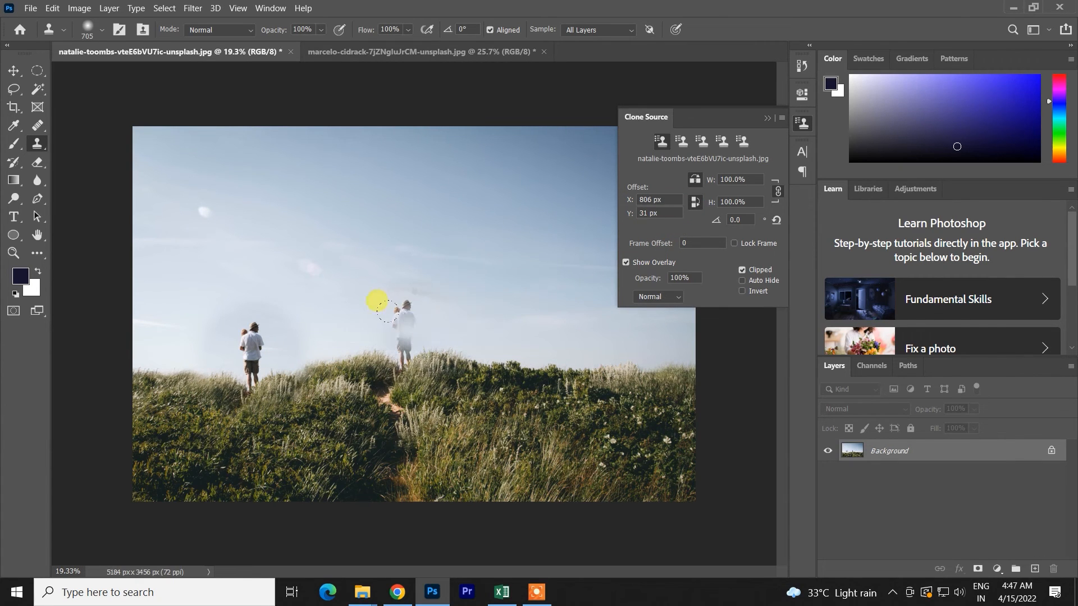
pyautogui.keyDown('alt'); pyautogui.click(404, 330); pyautogui.keyUp('alt')
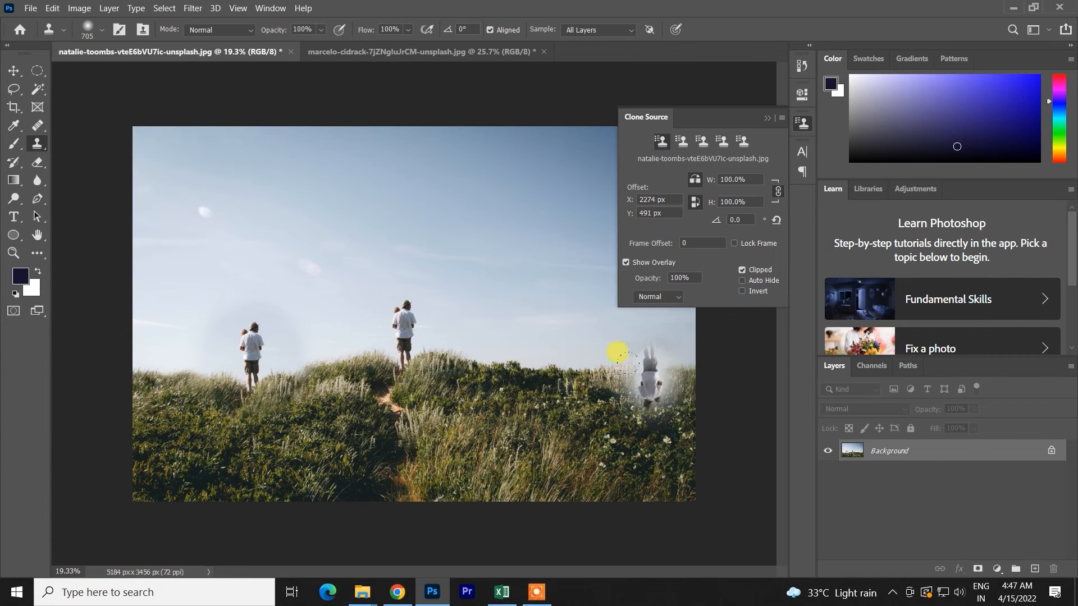
pyautogui.hotkey('ctrl', 'z')
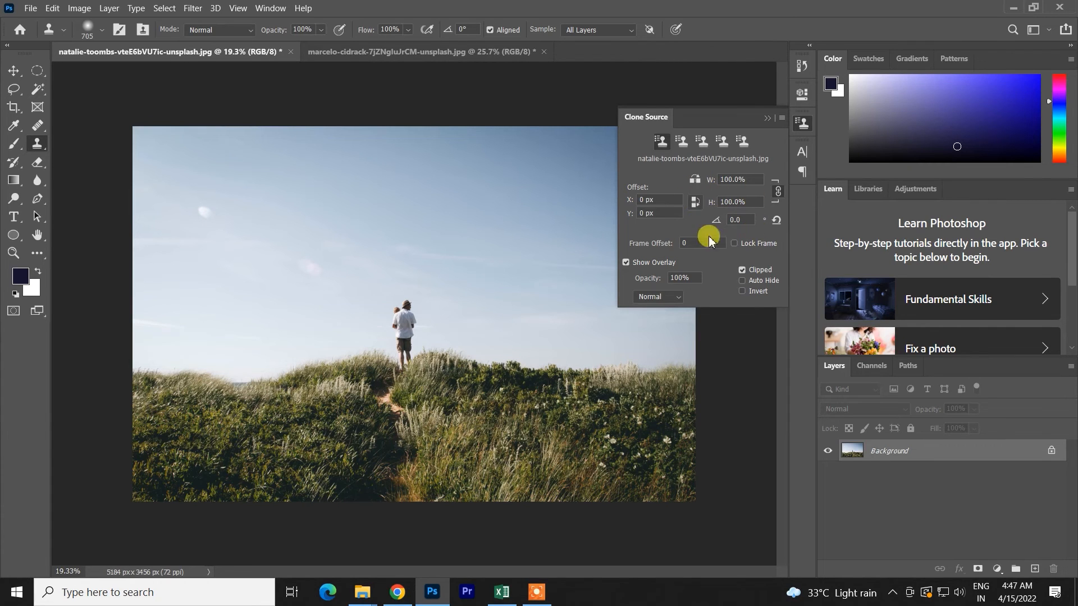
# Step: Rotate the first clone source to 7.7°, try cloning the standing figure just right of the original, and undo it
pyautogui.moveTo(715, 222); pyautogui.dragTo(768, 220)
pyautogui.hotkey('ctrl', 'z')
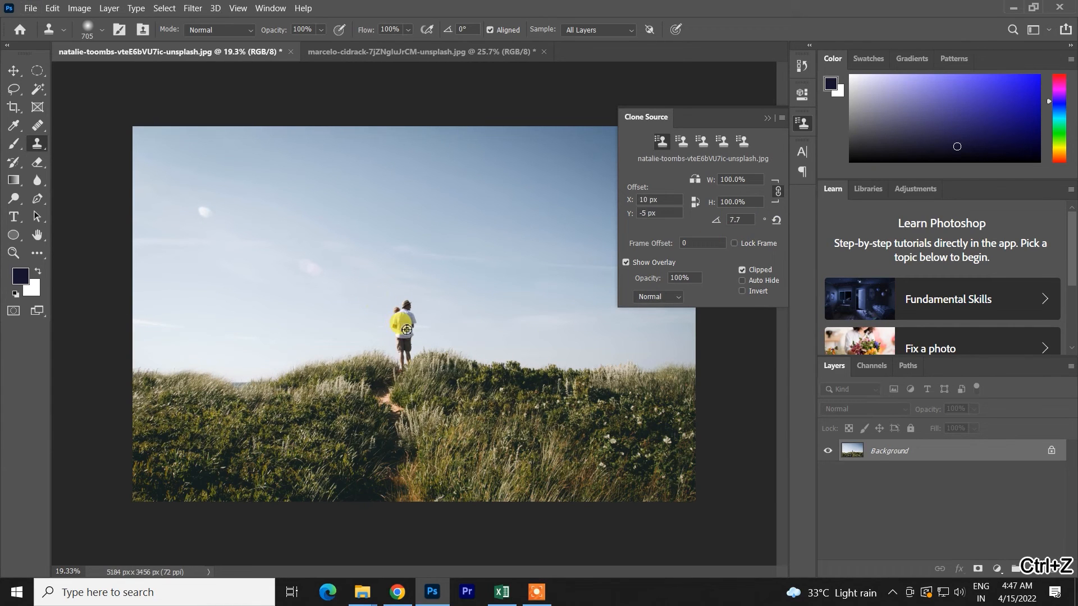
pyautogui.keyDown('alt'); pyautogui.click(406, 330); pyautogui.keyUp('alt')
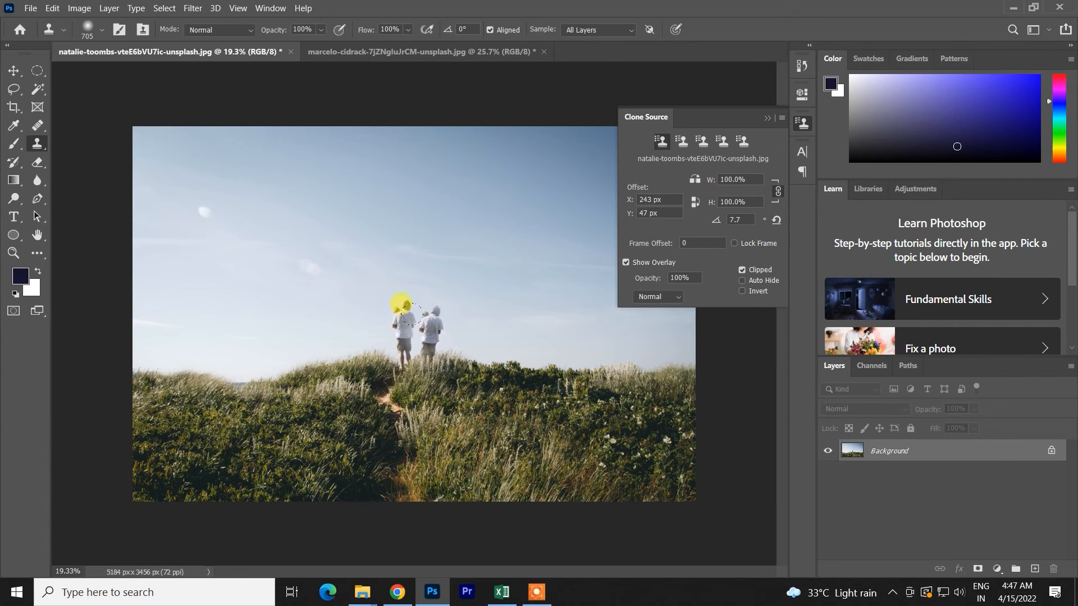
pyautogui.hotkey('ctrl', 'z')
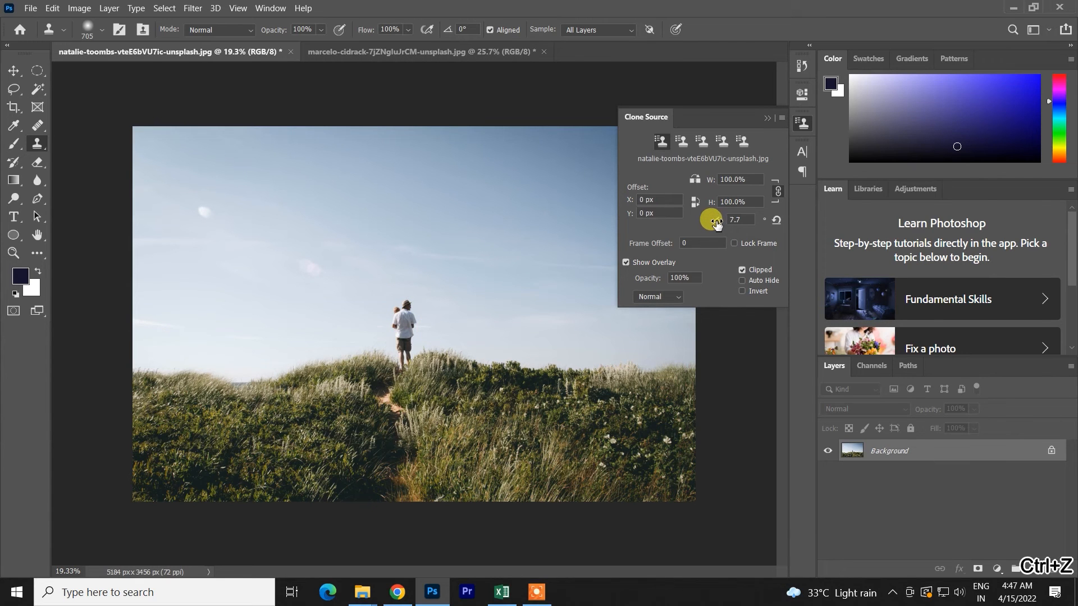
# Step: Try cloning tilted copies on both sides of the standing figure with source rotations of 28.5° and -25.0°, then undo them
pyautogui.moveTo(734, 222); pyautogui.dragTo(857, 220)
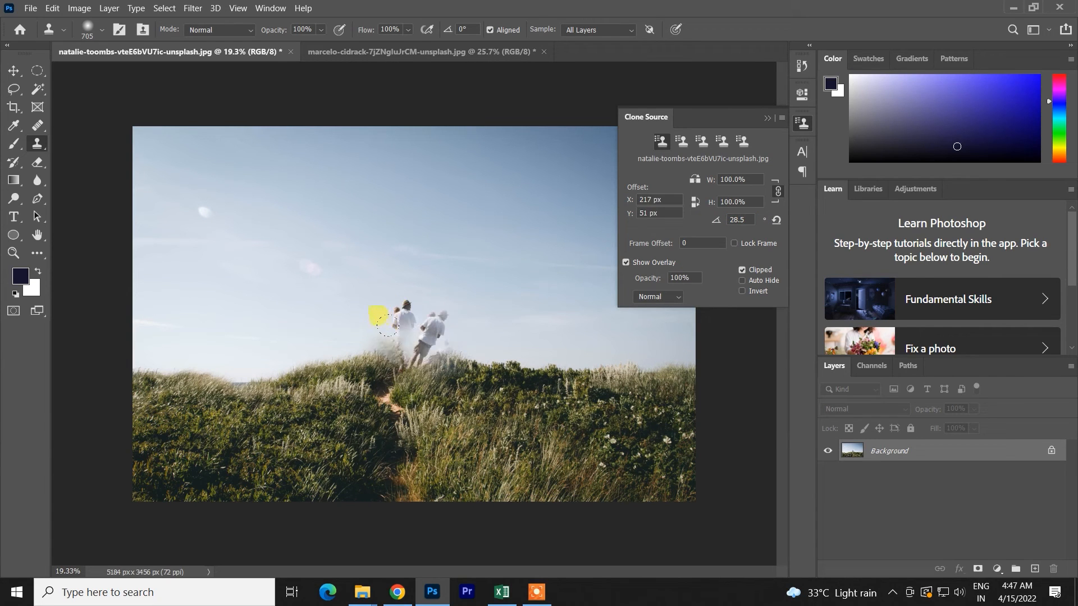
pyautogui.moveTo(716, 220); pyautogui.dragTo(345, 292)
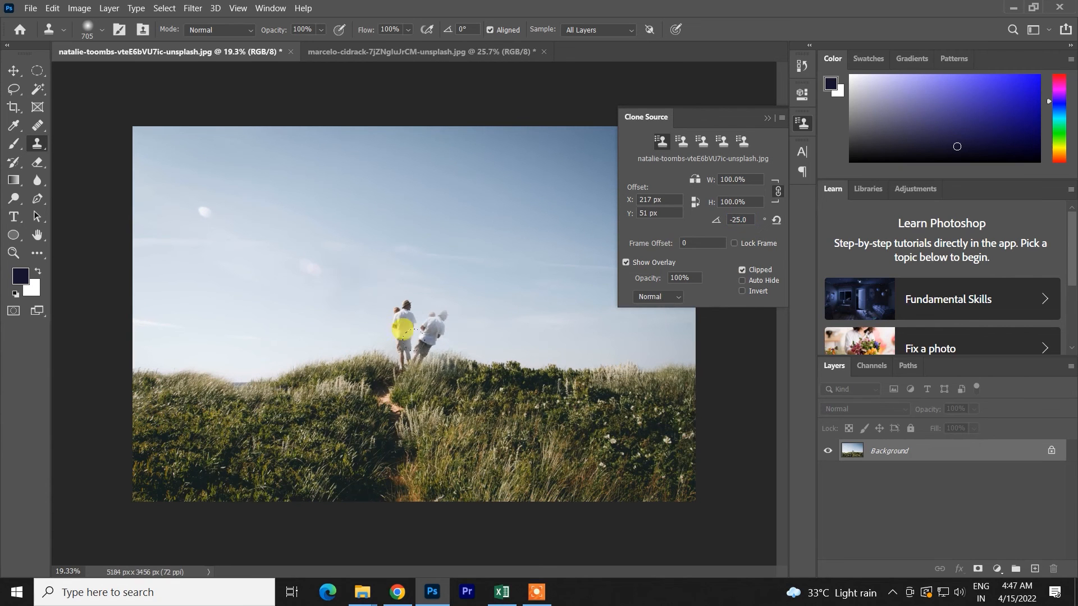
pyautogui.keyDown('alt'); pyautogui.click(403, 321); pyautogui.keyUp('alt')
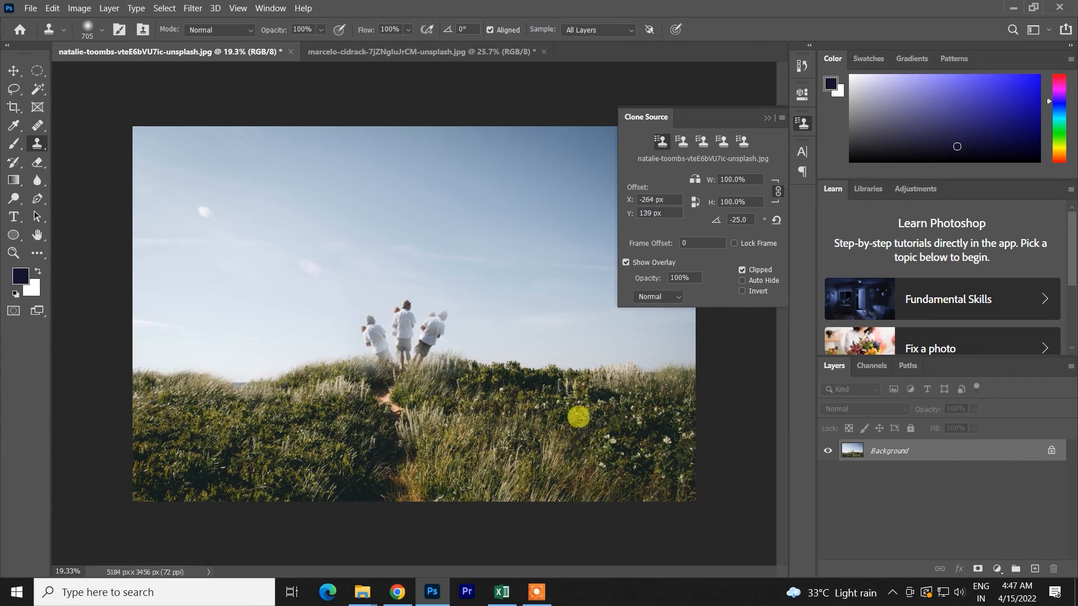
pyautogui.hotkey('ctrl', 'z')
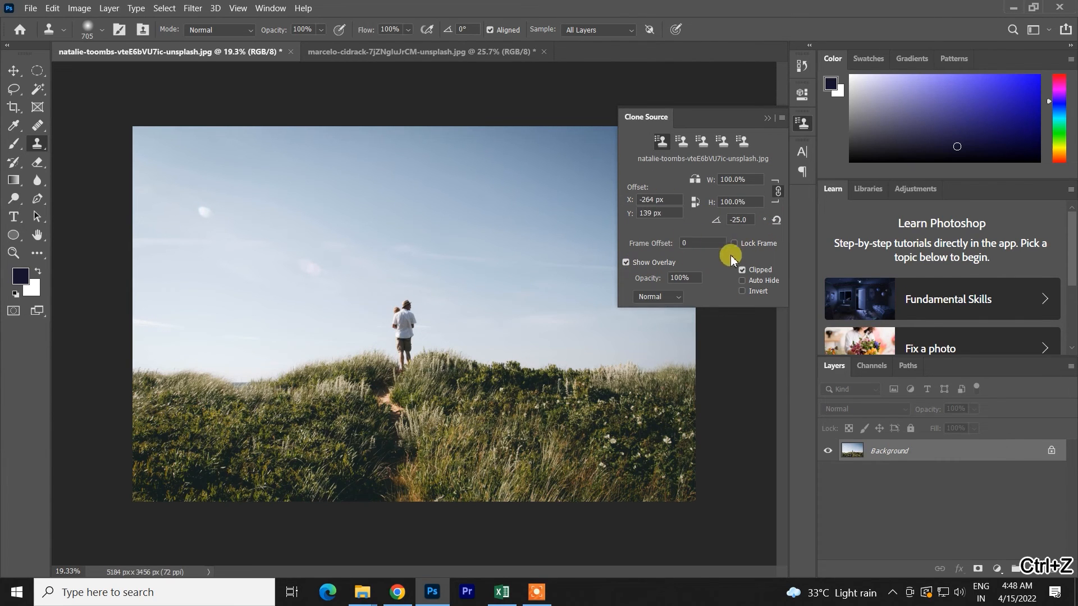
# Step: Try a clone source frame offset of 141, clone the tilted figure onto the left slope, and undo the strokes
pyautogui.moveTo(656, 246); pyautogui.dragTo(753, 247)
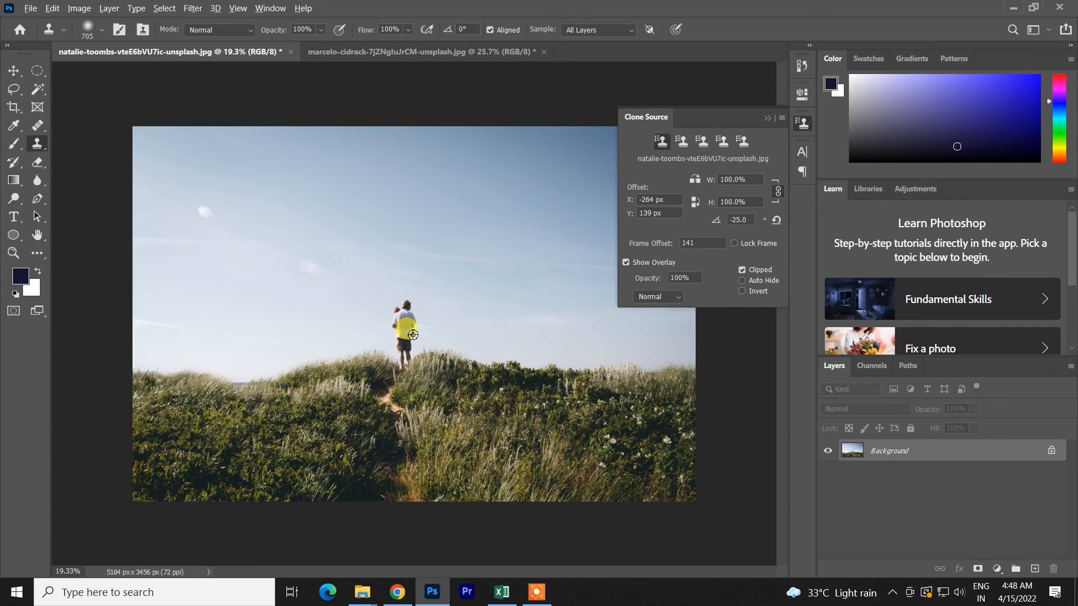
pyautogui.moveTo(305, 362); pyautogui.dragTo(285, 375)
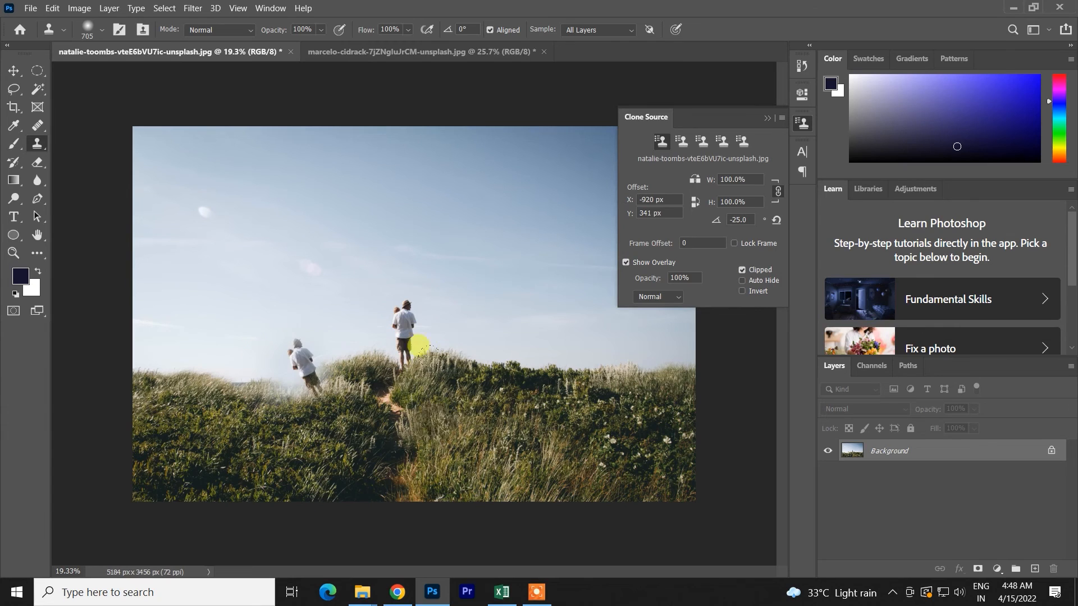
pyautogui.moveTo(478, 374); pyautogui.dragTo(530, 416)
pyautogui.hotkey('ctrl', 'z')
pyautogui.hotkey('ctrl', 'z')
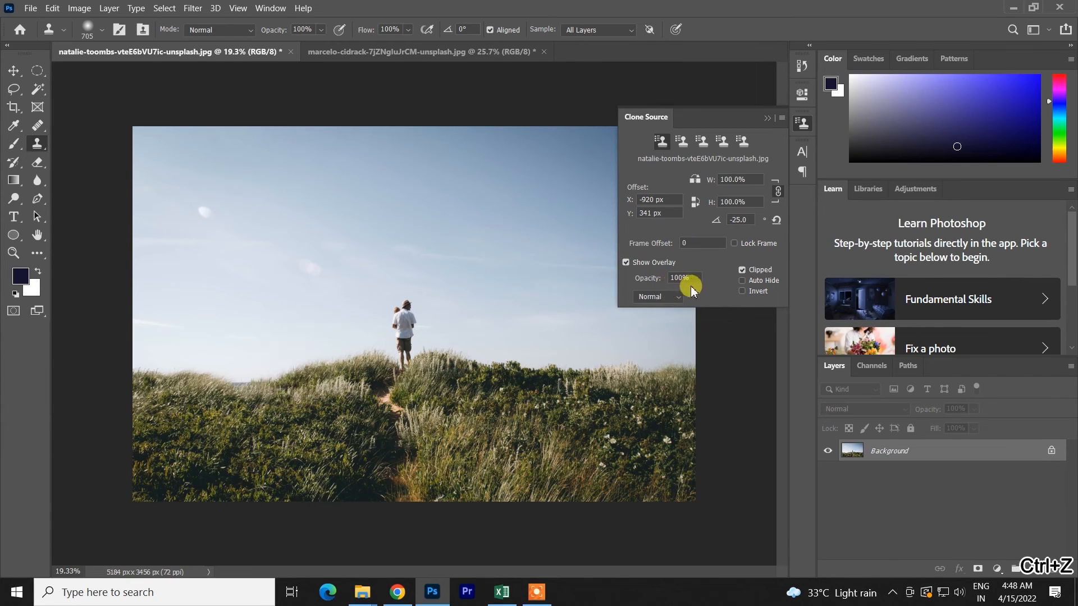
# Step: Try cloning the tilted figure onto the right slope with Lock Frame enabled, then undo it and disable Lock Frame
pyautogui.click(734, 244)
pyautogui.keyDown('alt'); pyautogui.click(411, 318); pyautogui.keyUp('alt')
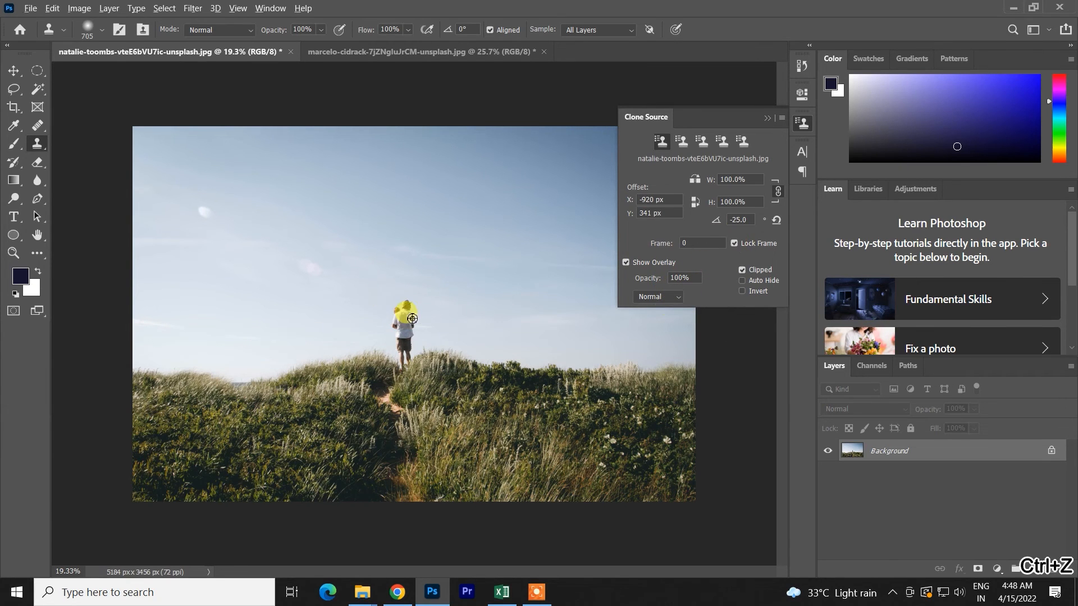
pyautogui.moveTo(531, 386); pyautogui.dragTo(603, 389)
pyautogui.hotkey('ctrl', 'z')
pyautogui.hotkey('ctrl', 'z')
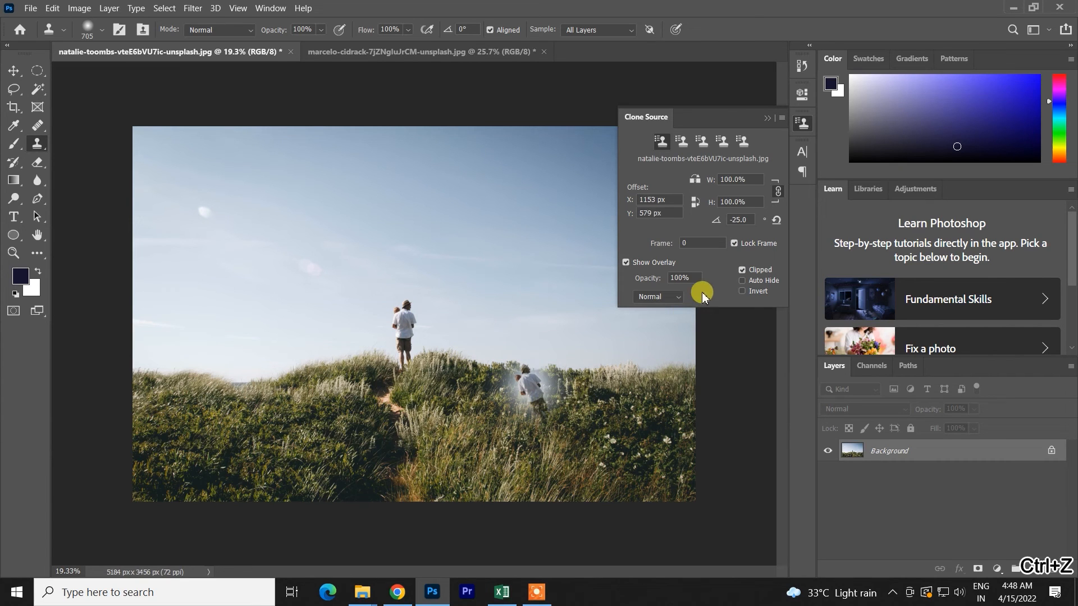
pyautogui.hotkey('ctrl', 'z')
pyautogui.click(734, 243)
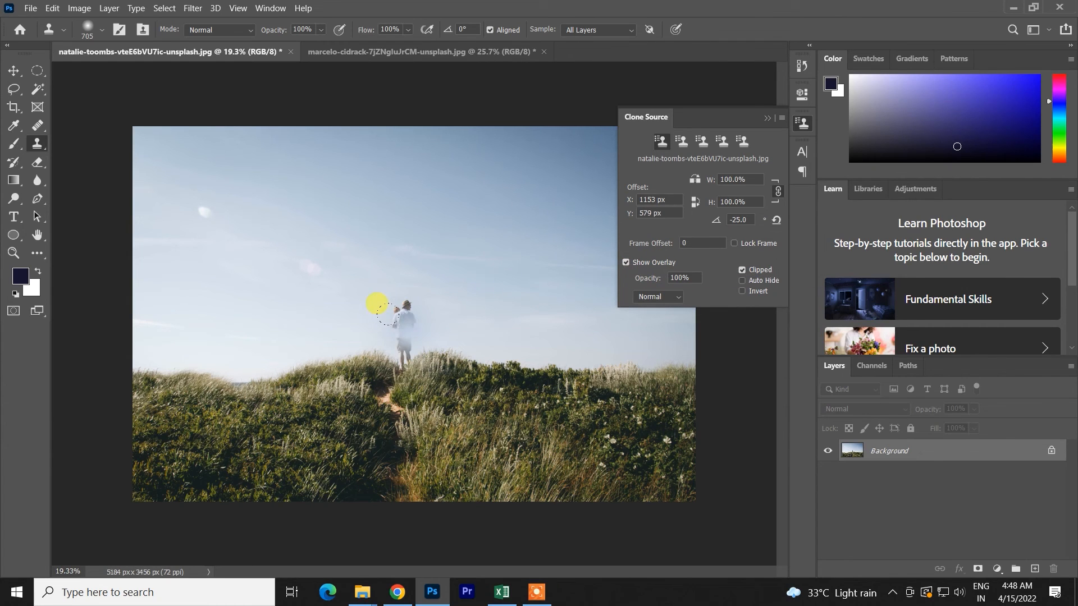
# Step: Set the clone source rotation to 0° and try cloning the upright figure into the sky right of the original
pyautogui.keyDown('alt'); pyautogui.click(373, 304); pyautogui.keyUp('alt')
pyautogui.moveTo(750, 224); pyautogui.dragTo(730, 223)
pyautogui.press('Return')
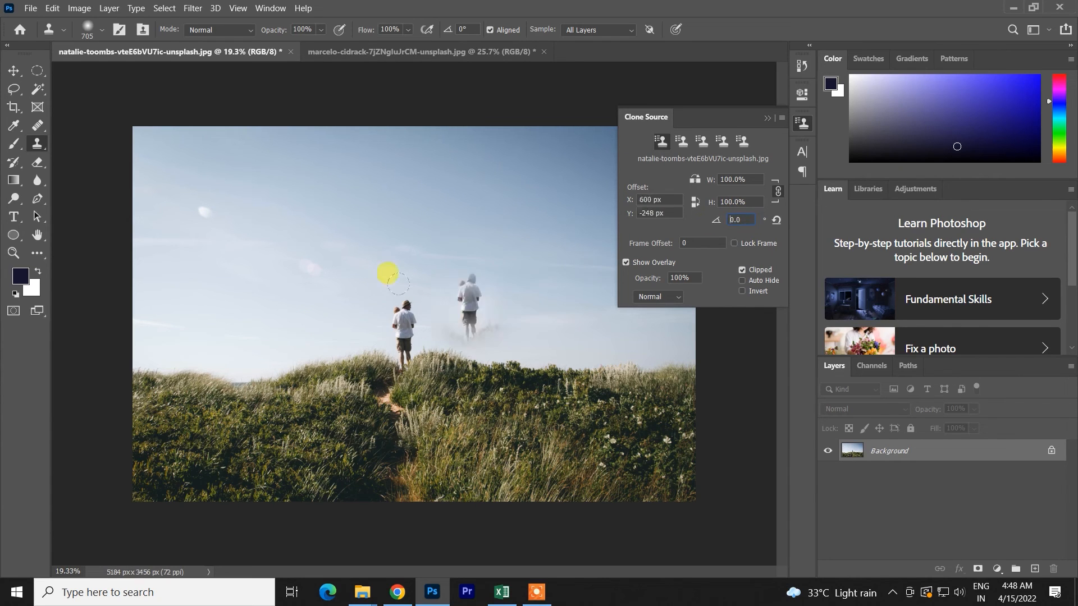
# Step: Enlarge the brush to about 838 px, resample the standing figure, and clone it with some grass into the sky at the upper left
pyautogui.moveTo(416, 327)
pyautogui.mouseDown()
pyautogui.moveTo(429, 326)
pyautogui.moveTo(420, 430)
pyautogui.mouseUp()
pyautogui.keyDown('alt'); pyautogui.click(404, 325); pyautogui.keyUp('alt')
pyautogui.click(328, 353)
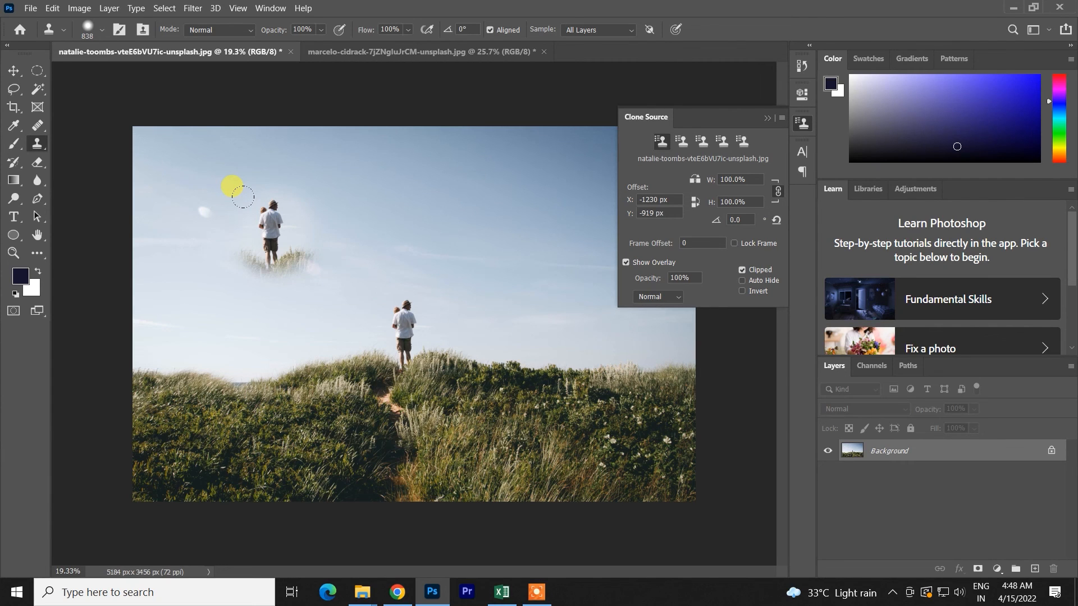
# Step: Try cloning the figure onto the left slope with Show Overlay off, undo the stroke, and re-enable Show Overlay
pyautogui.click(625, 263)
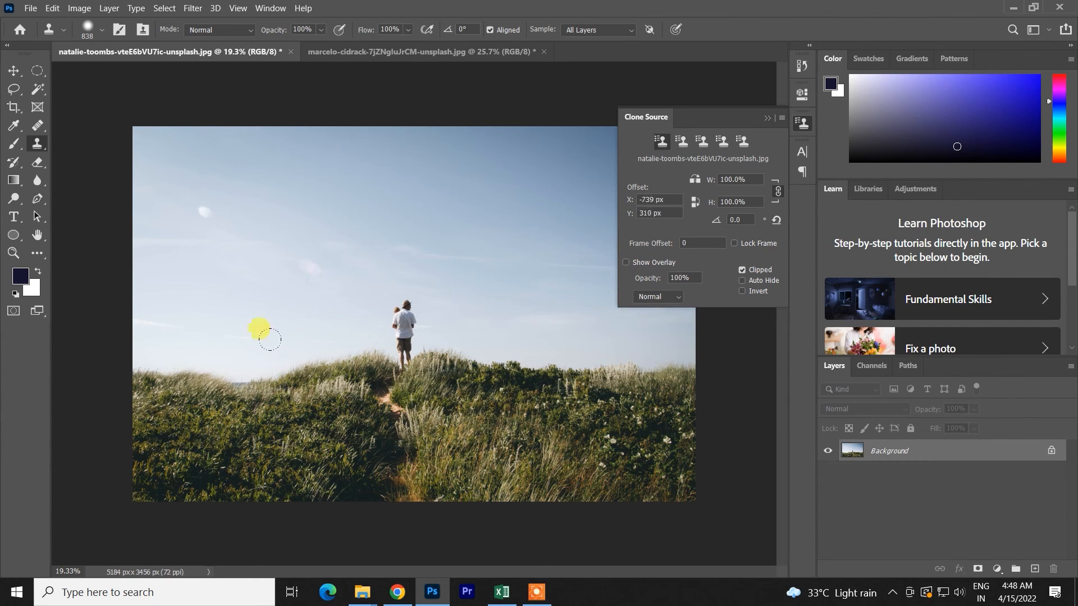
pyautogui.click(231, 338)
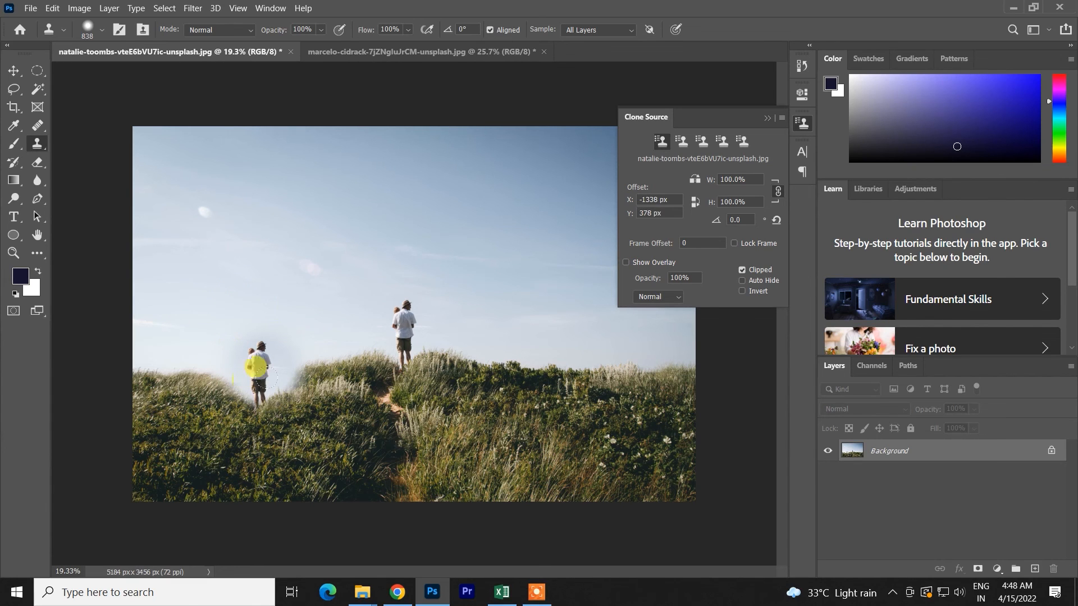
pyautogui.hotkey('ctrl', 'z')
pyautogui.click(626, 263)
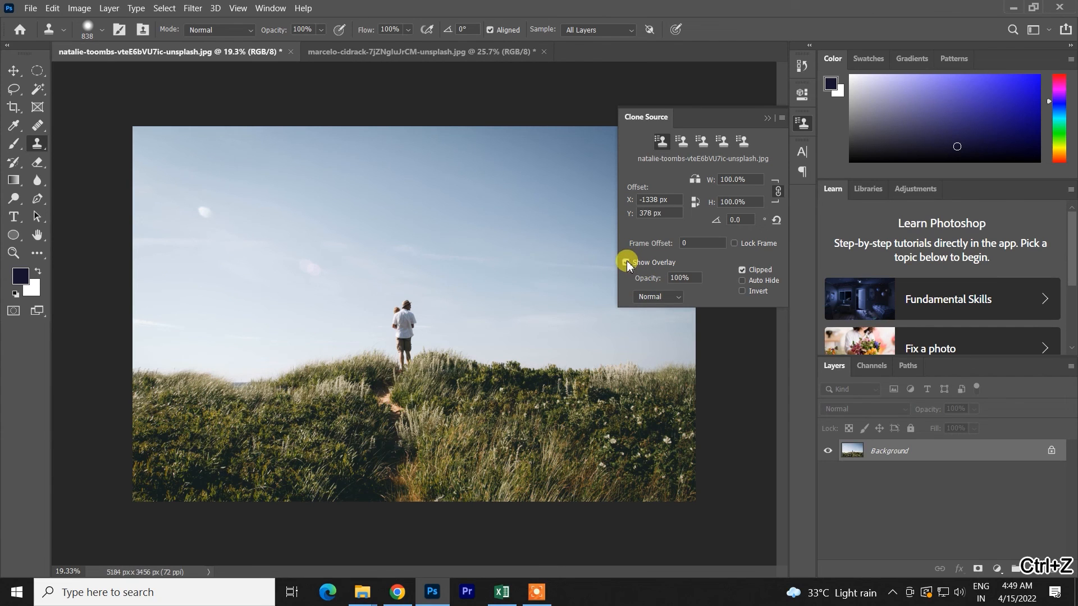
# Step: Set the brush to 821 px, resample the figure, try cloning it onto the left slope, and undo the stroke
pyautogui.moveTo(405, 340)
pyautogui.mouseDown()
pyautogui.moveTo(423, 340)
pyautogui.moveTo(405, 322)
pyautogui.moveTo(381, 341)
pyautogui.mouseUp()
pyautogui.keyDown('alt'); pyautogui.click(406, 332); pyautogui.keyUp('alt')
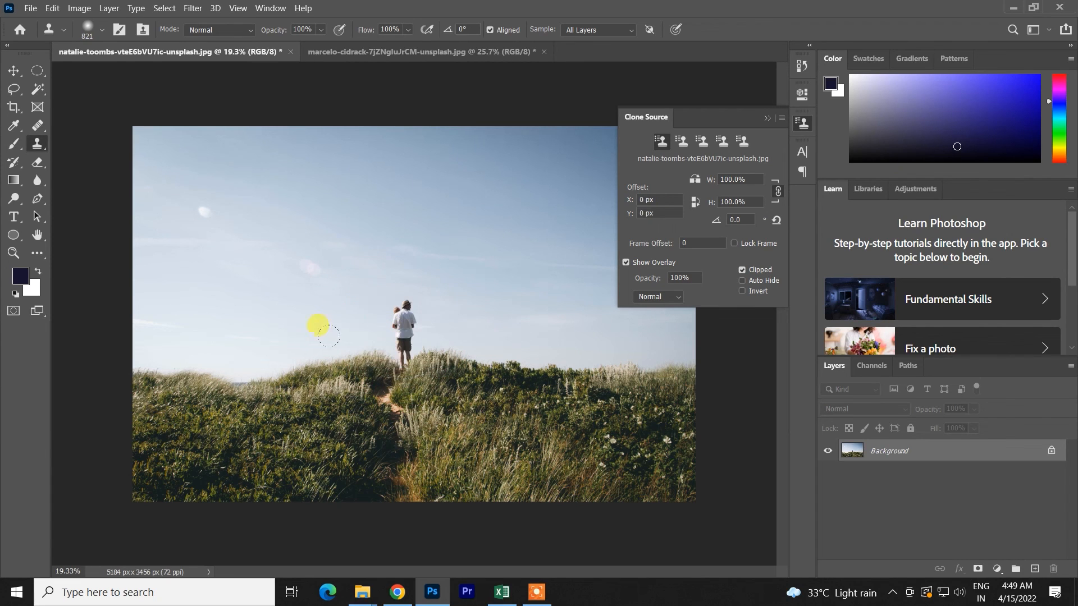
pyautogui.click(206, 334)
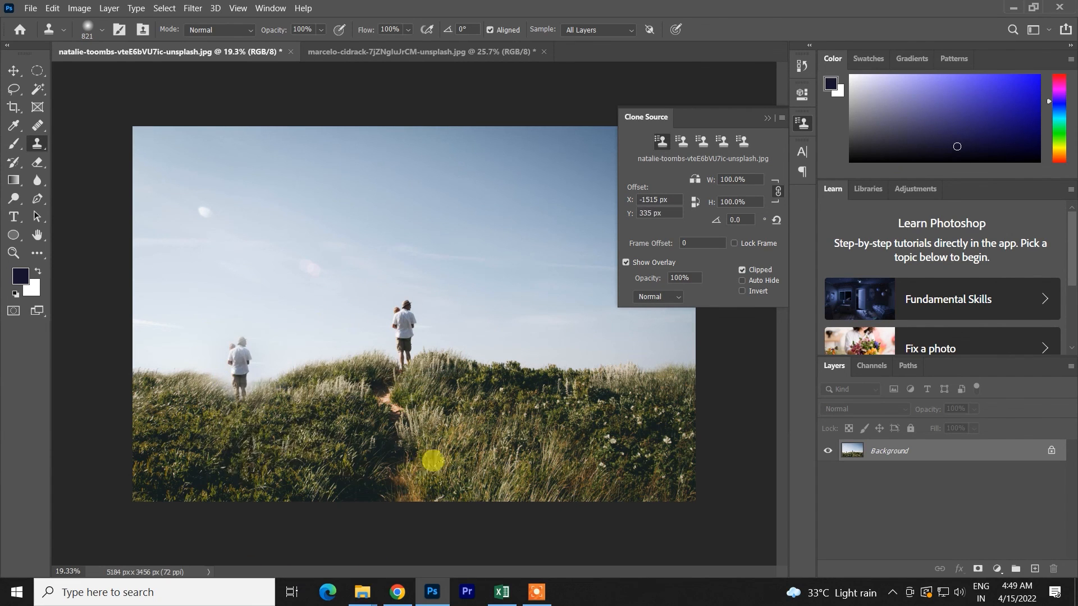
pyautogui.hotkey('ctrl', 'z')
# Step: Set a harder 797 px brush, resample the figure, try cloning it near the photo's left edge, and undo the stroke
pyautogui.moveTo(406, 337)
pyautogui.mouseDown()
pyautogui.moveTo(414, 260)
pyautogui.moveTo(412, 374)
pyautogui.mouseUp()
pyautogui.keyDown('alt'); pyautogui.click(400, 334); pyautogui.keyUp('alt')
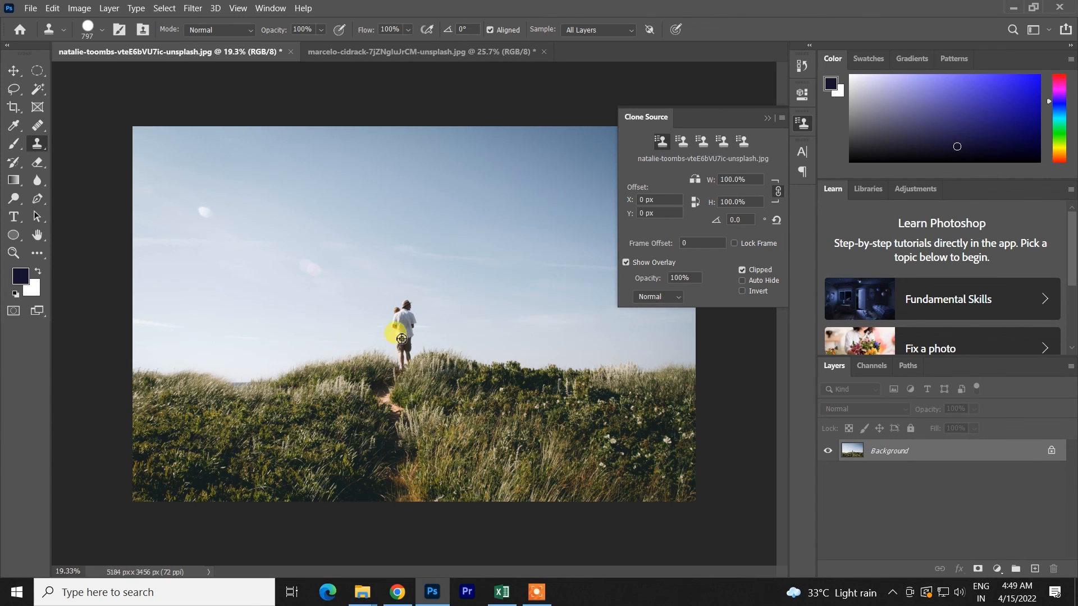
pyautogui.click(160, 344)
pyautogui.hotkey('ctrl', 'z')
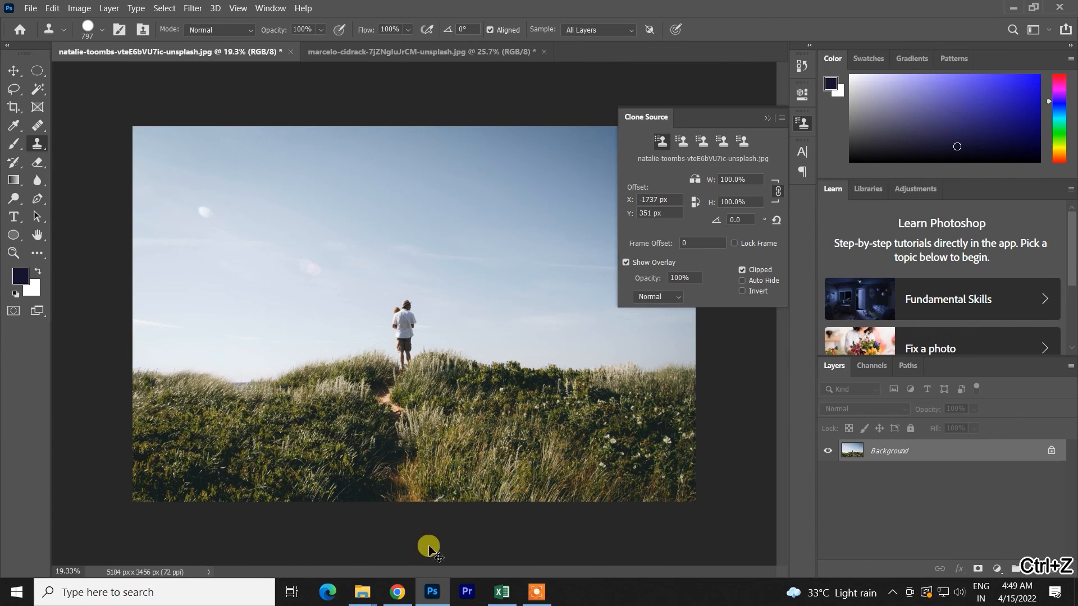
# Step: Set the clone source overlay's blending mode to Darken
pyautogui.click(682, 277)
pyautogui.click(666, 296)
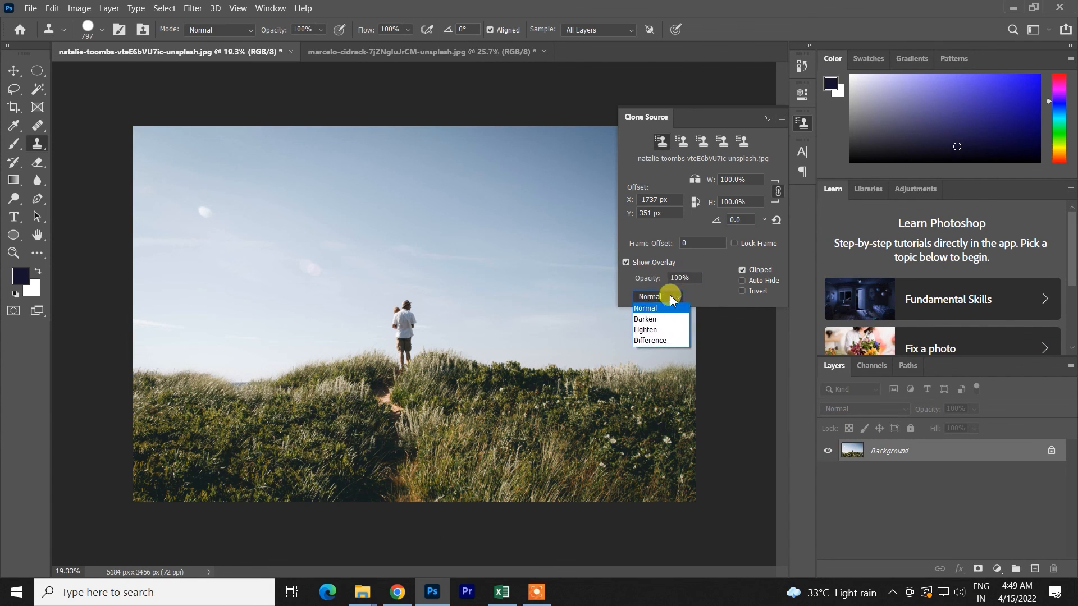
pyautogui.click(645, 319)
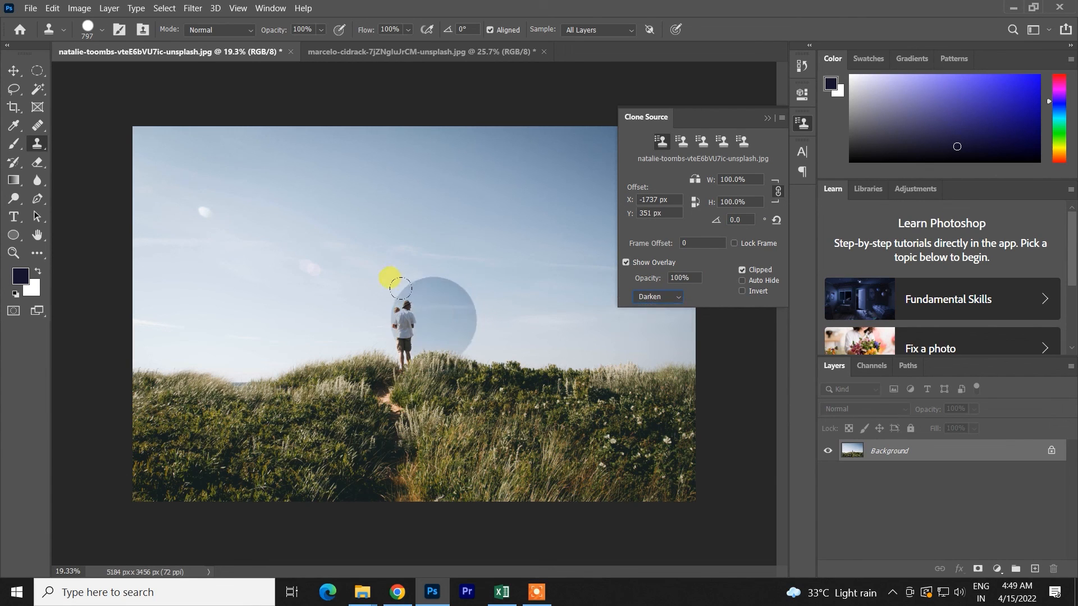
# Step: Soften the brush to 28% hardness, try cloning the figure just left of the original, and undo the stroke
pyautogui.keyDown('alt'); pyautogui.click(409, 344); pyautogui.keyUp('alt')
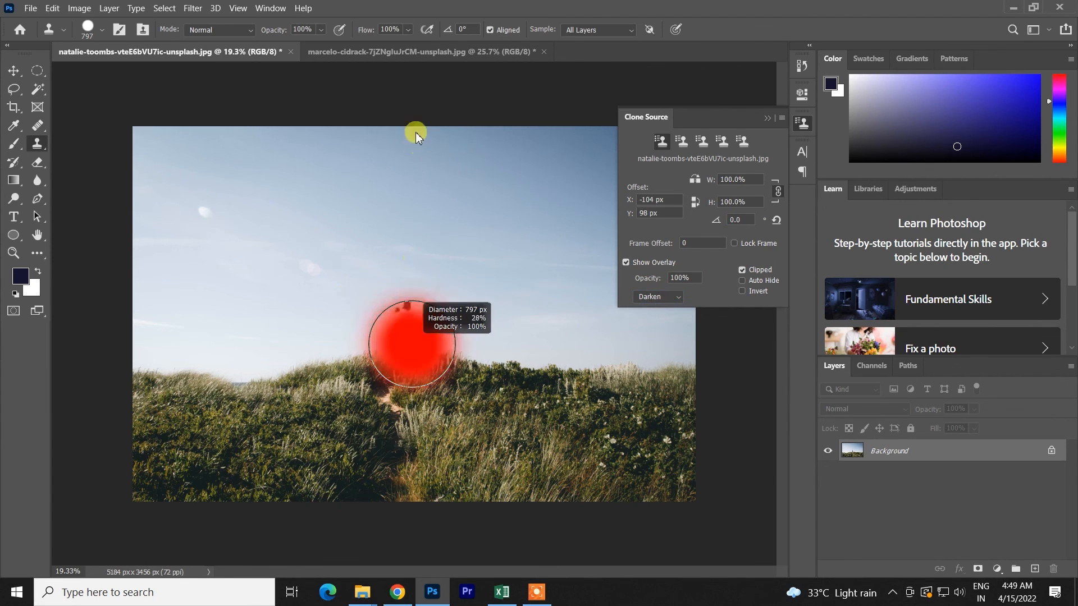
pyautogui.keyDown('alt'); pyautogui.click(413, 330); pyautogui.keyUp('alt')
pyautogui.click(328, 341)
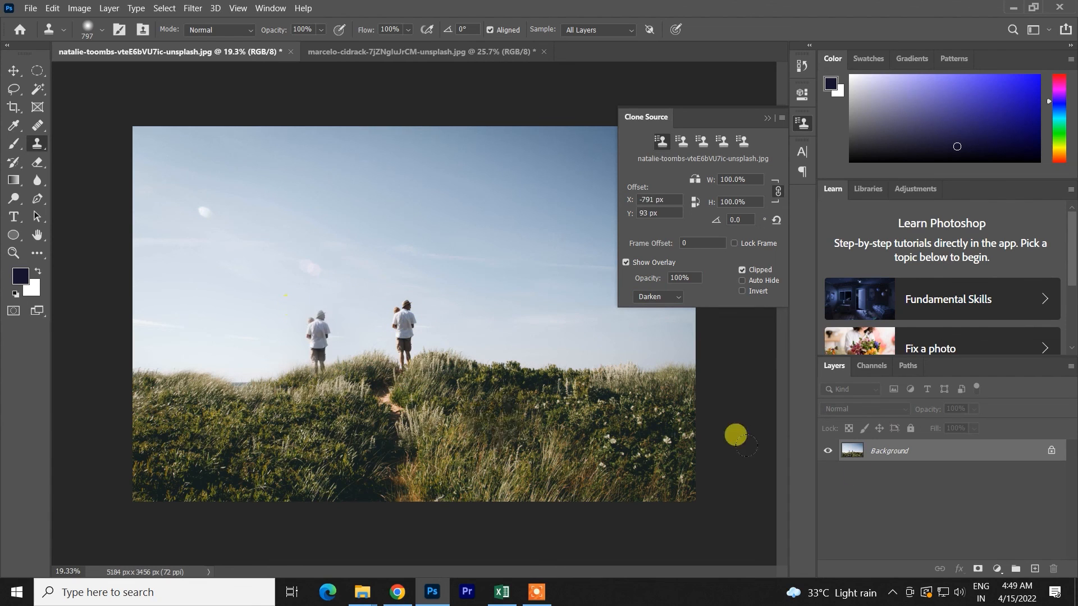
pyautogui.hotkey('ctrl', 'z')
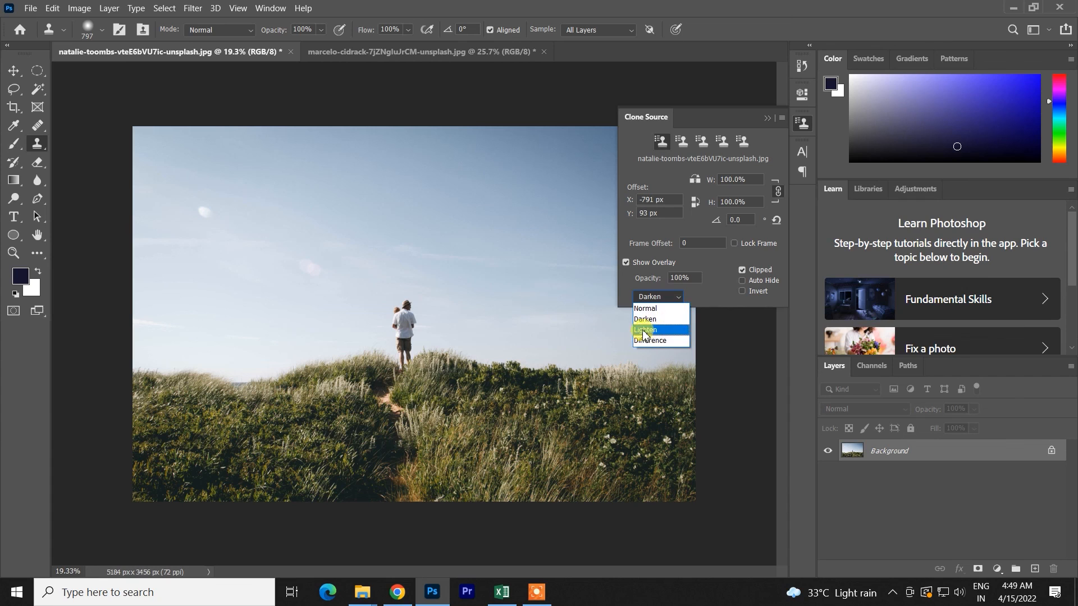
# Step: Keep the overlay mode at Darken, enable Auto Hide, try cloning the figure onto the left slope, and undo the stroke
pyautogui.click(706, 295)
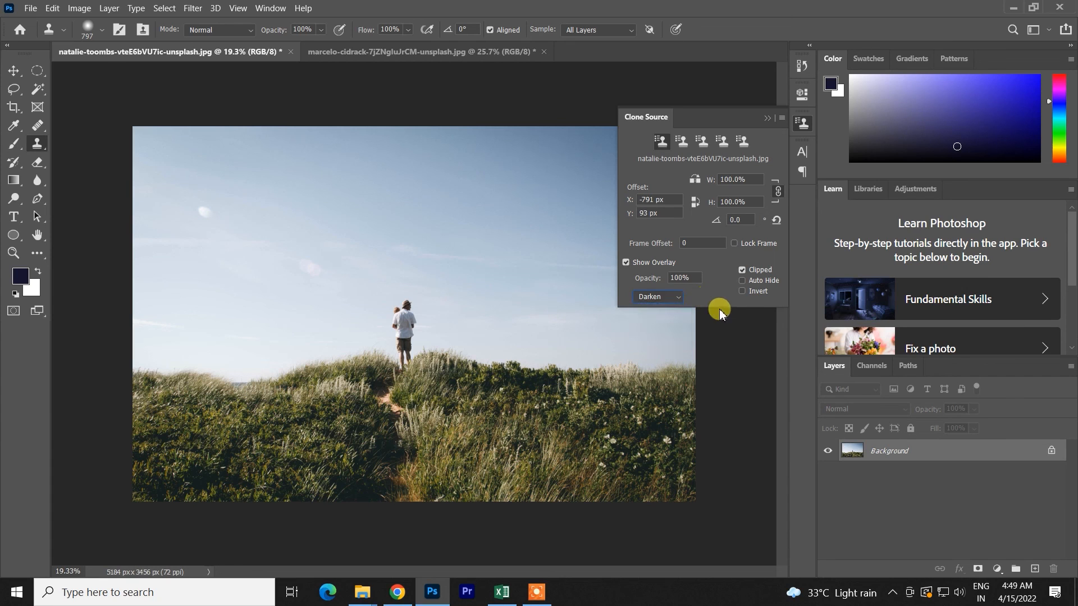
pyautogui.click(751, 281)
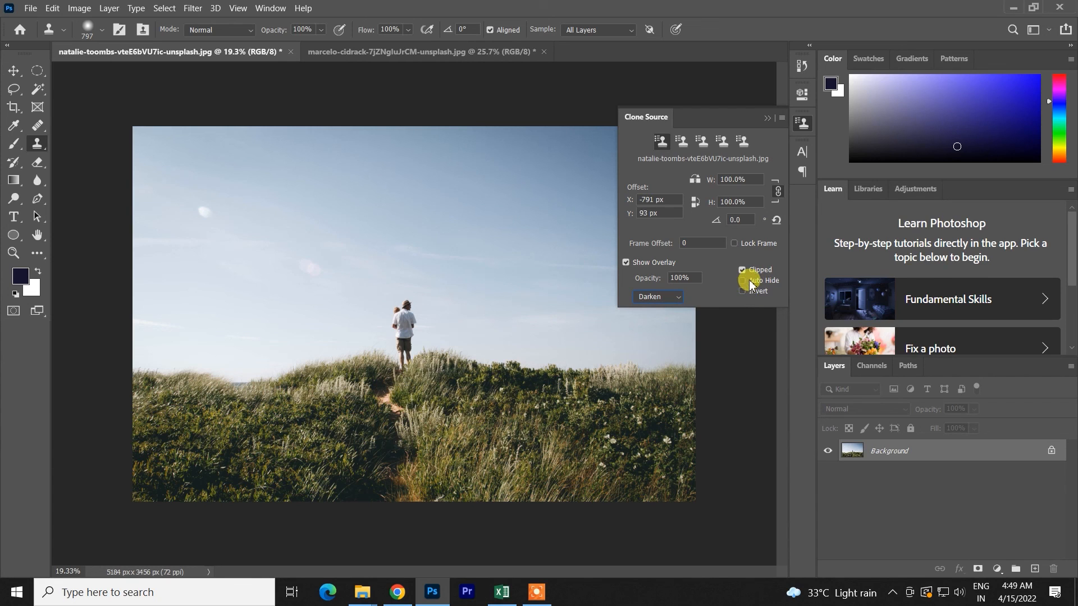
pyautogui.keyDown('alt'); pyautogui.click(417, 335); pyautogui.keyUp('alt')
pyautogui.click(270, 369)
pyautogui.hotkey('ctrl', 'z')
# Step: Try cloning the figure beside the original with Invert enabled, undo the clones, clear Invert and Auto Hide, and collapse the Clone Source panel
pyautogui.click(743, 292)
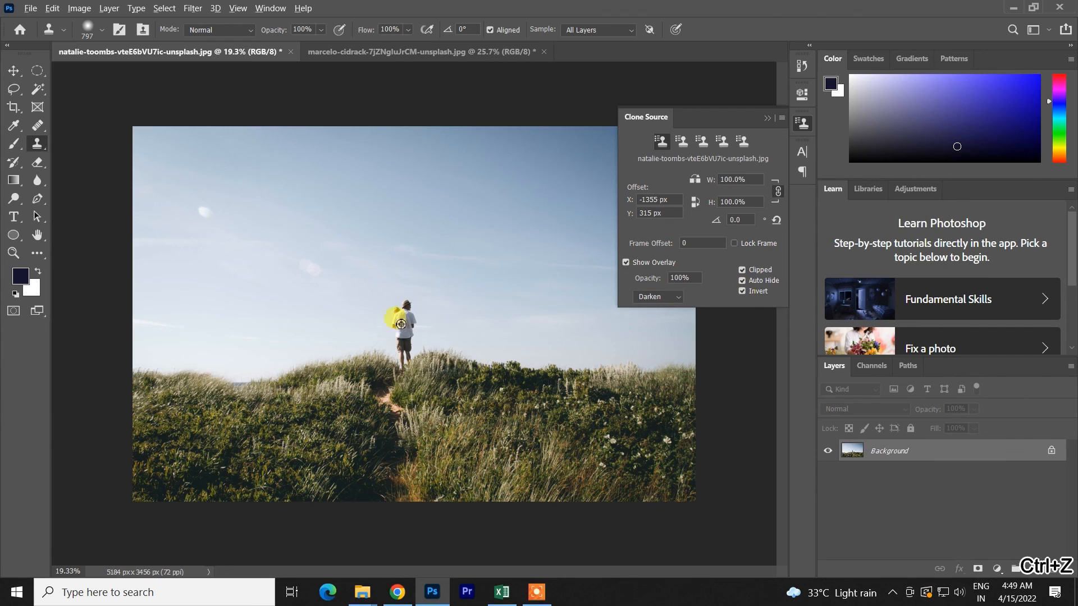
pyautogui.click(201, 358)
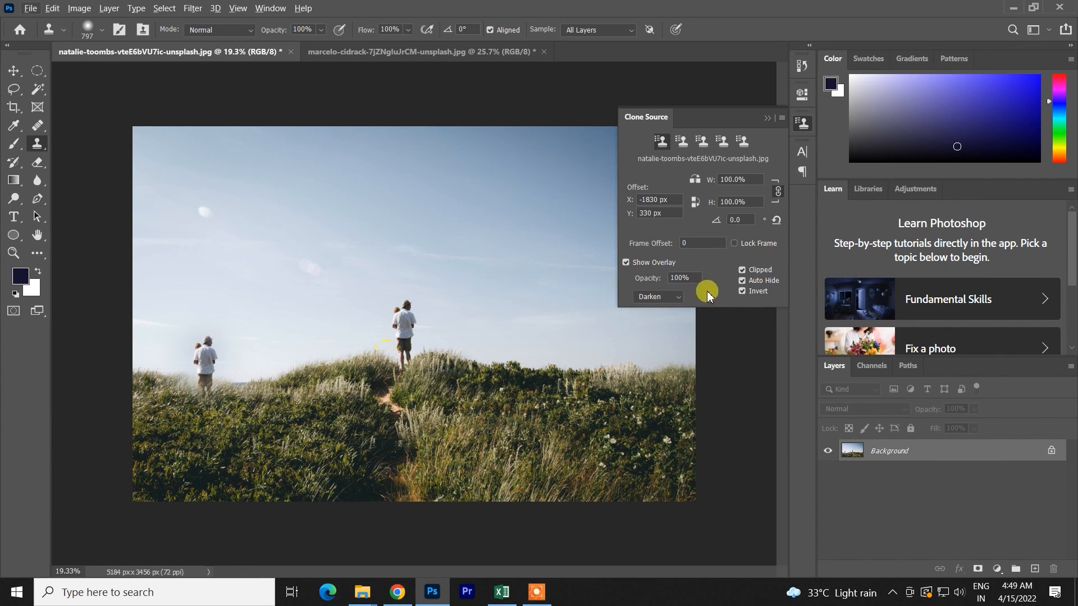
pyautogui.keyDown('alt'); pyautogui.click(397, 309); pyautogui.keyUp('alt')
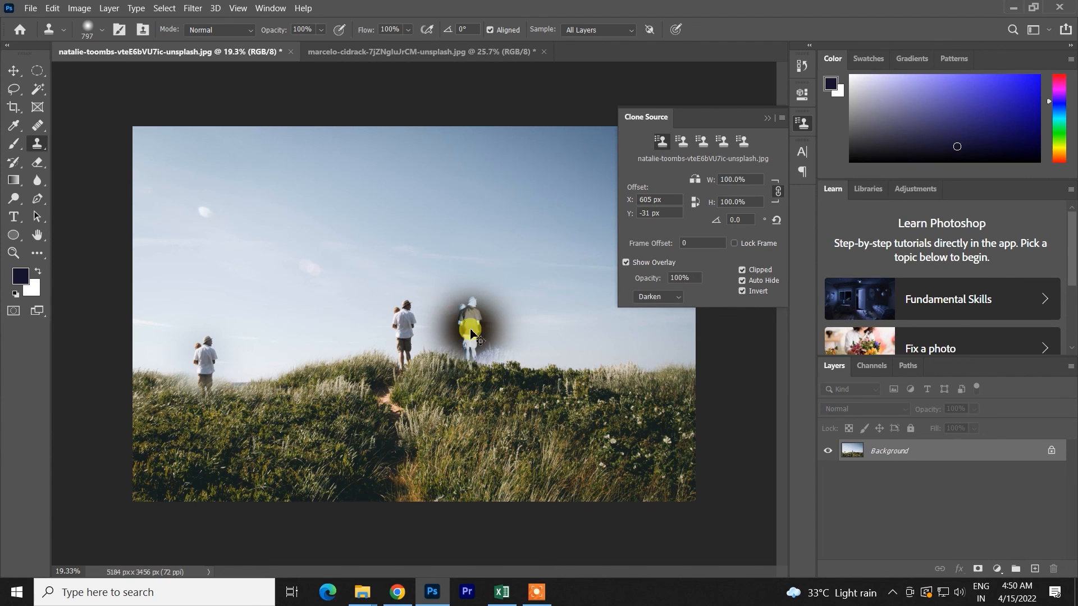
pyautogui.hotkey('ctrl', 'z')
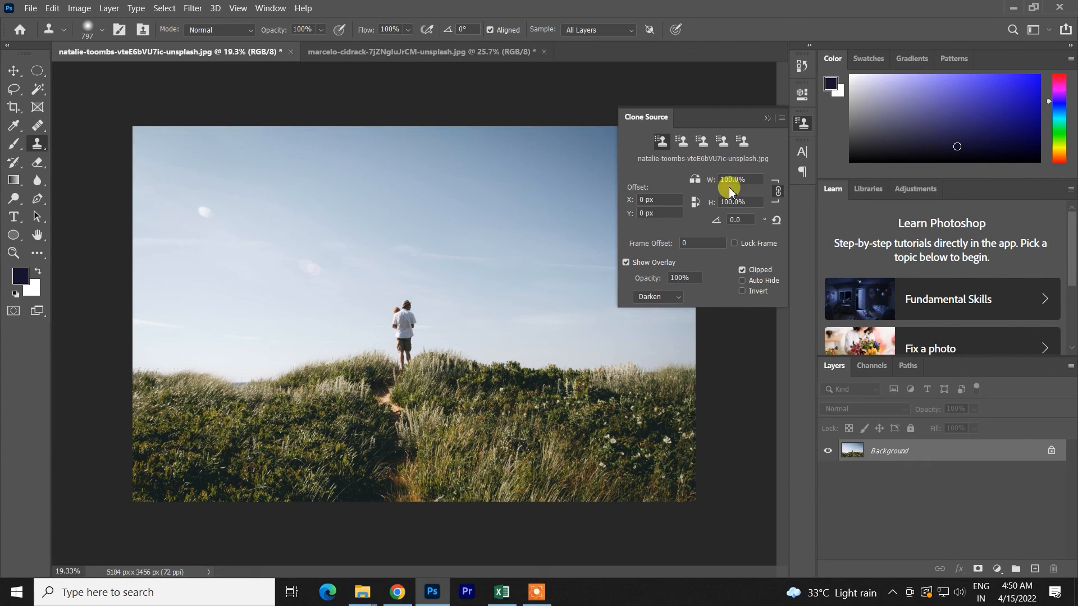
pyautogui.click(766, 118)
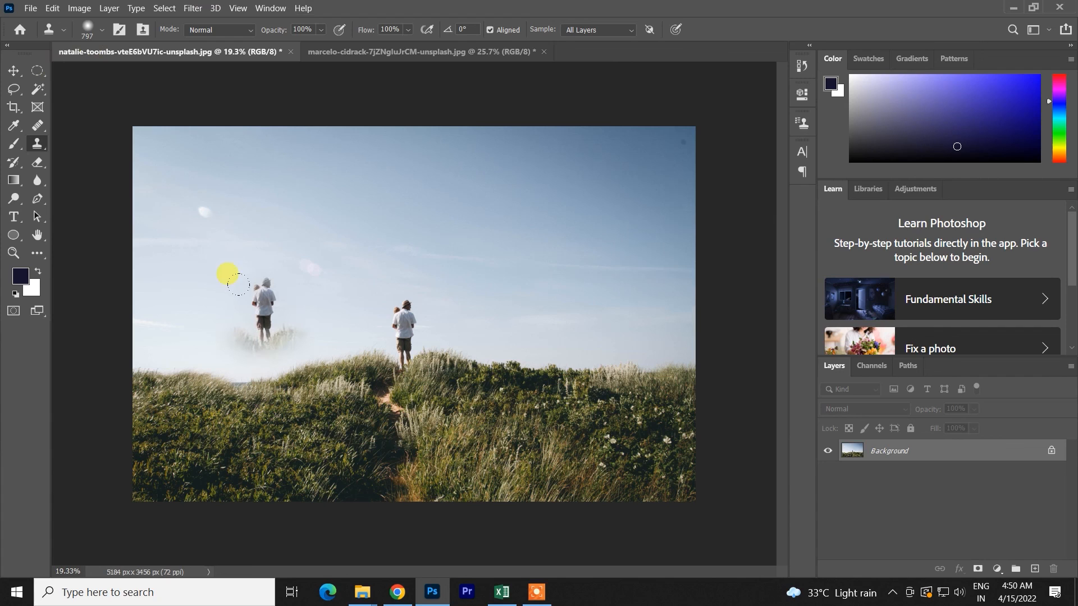